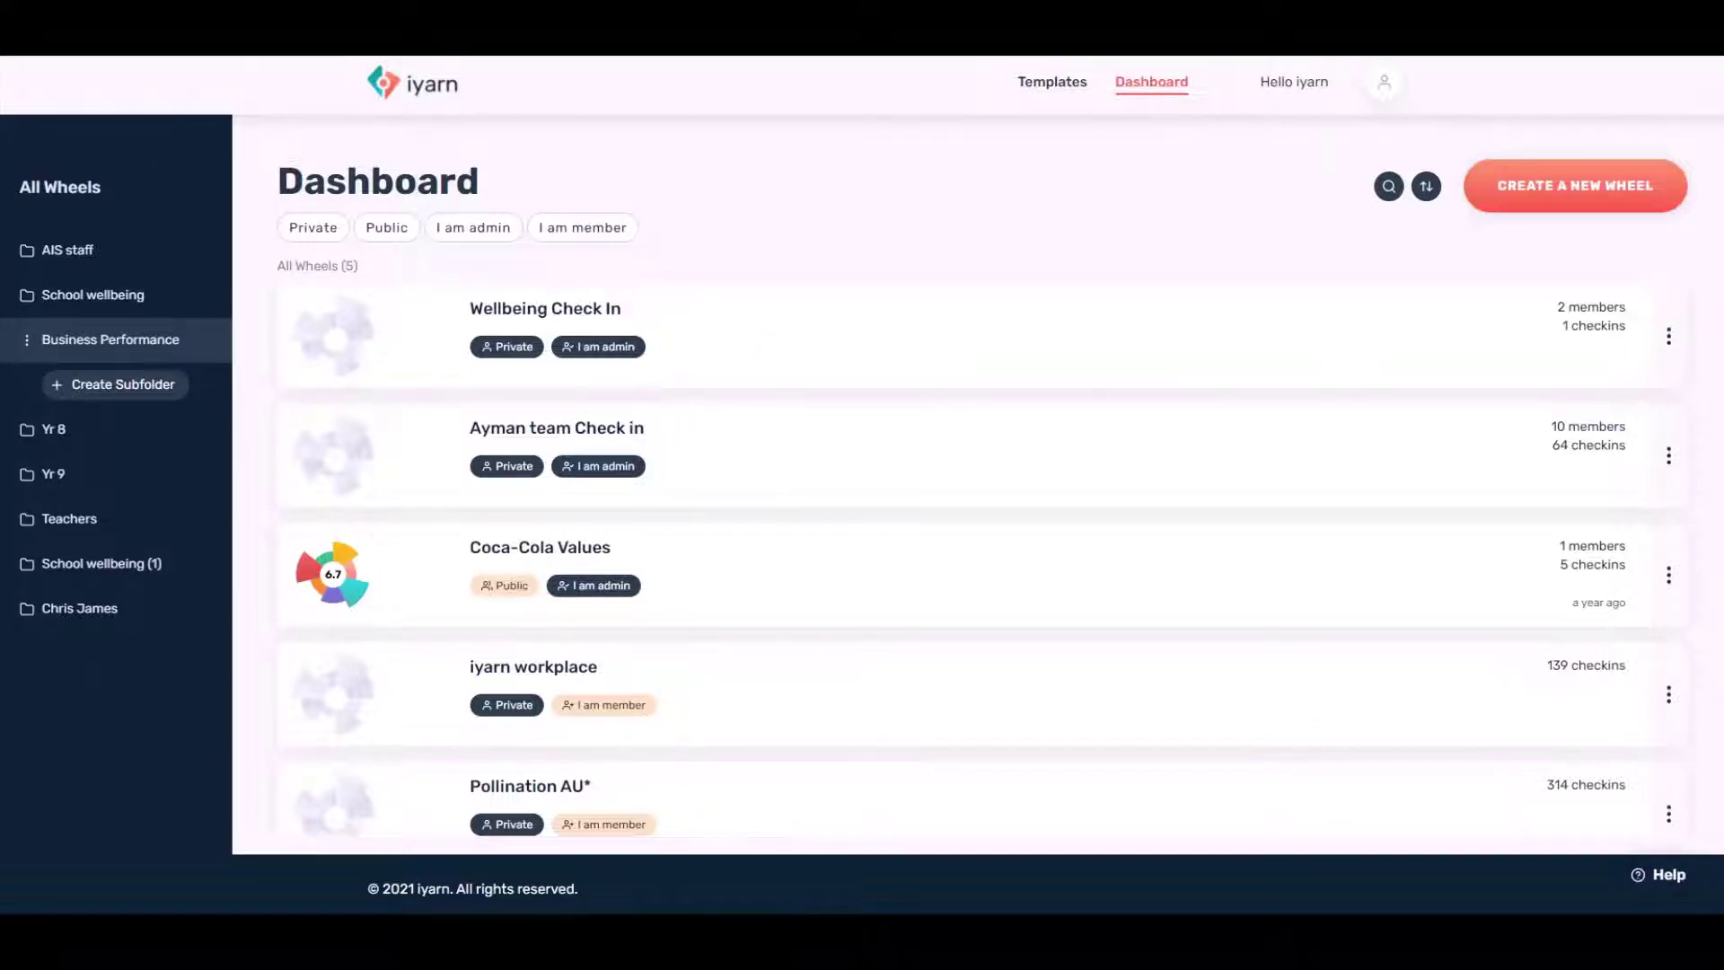
Step: Start a new wheel named "Business Check in" with the description "Health check on sales" and proceed to its segments
left_click(1575, 186)
left_click(574, 329)
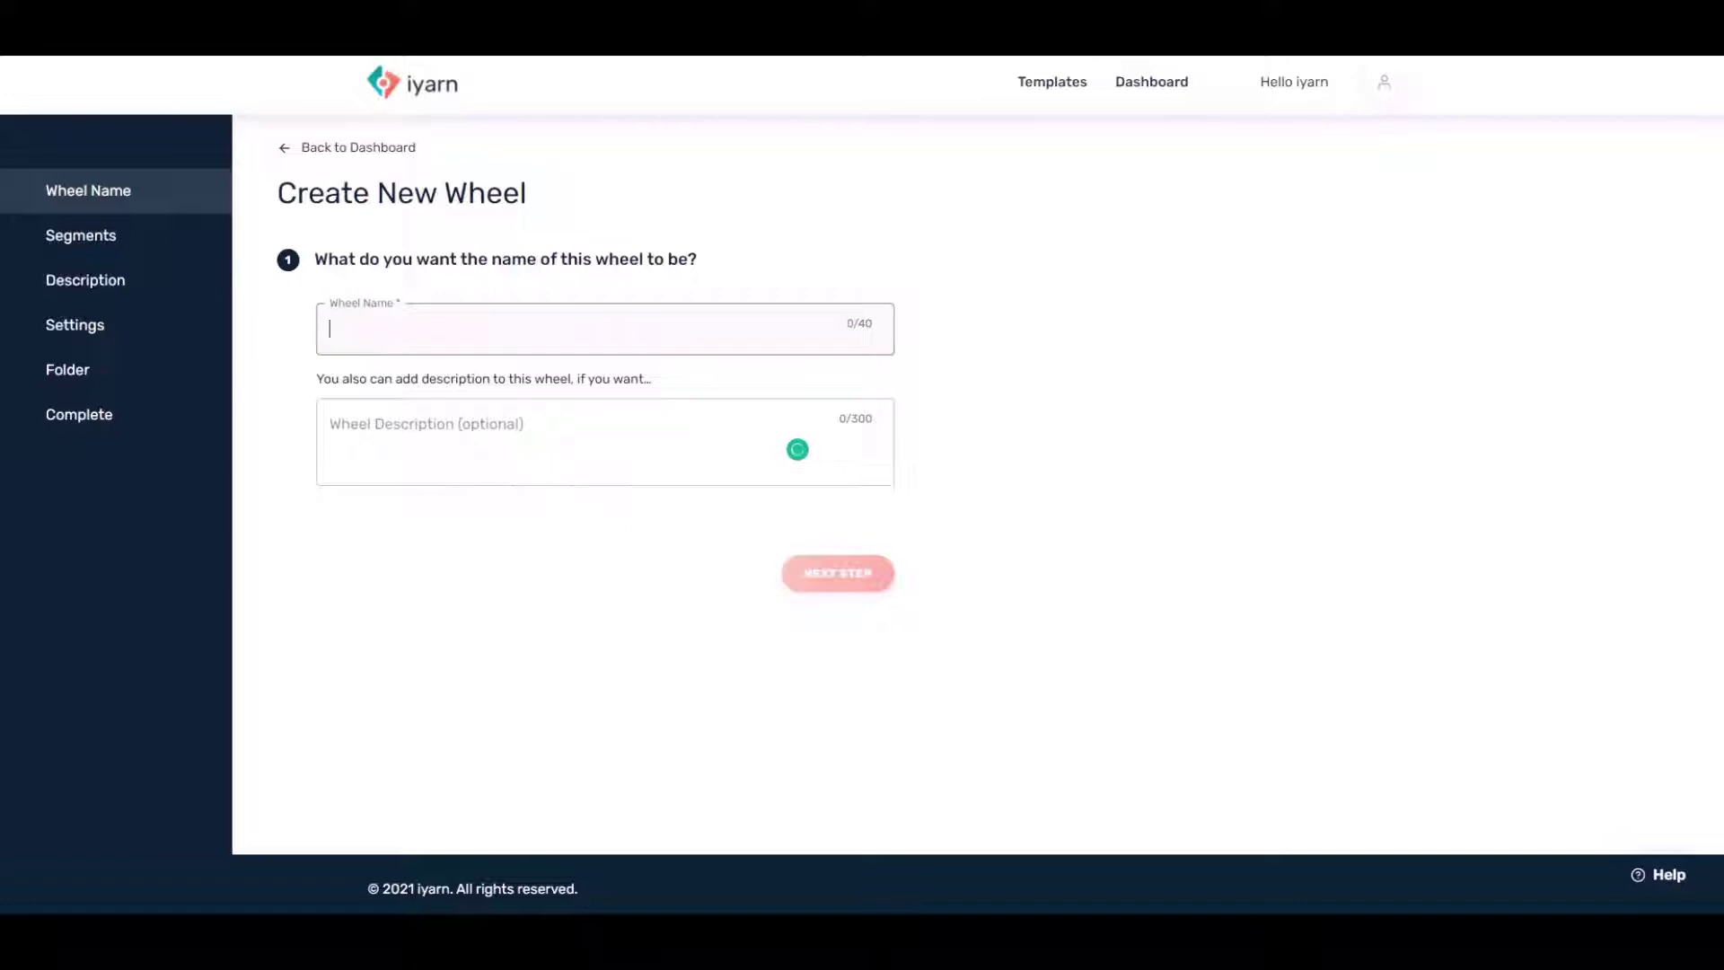
type("B")
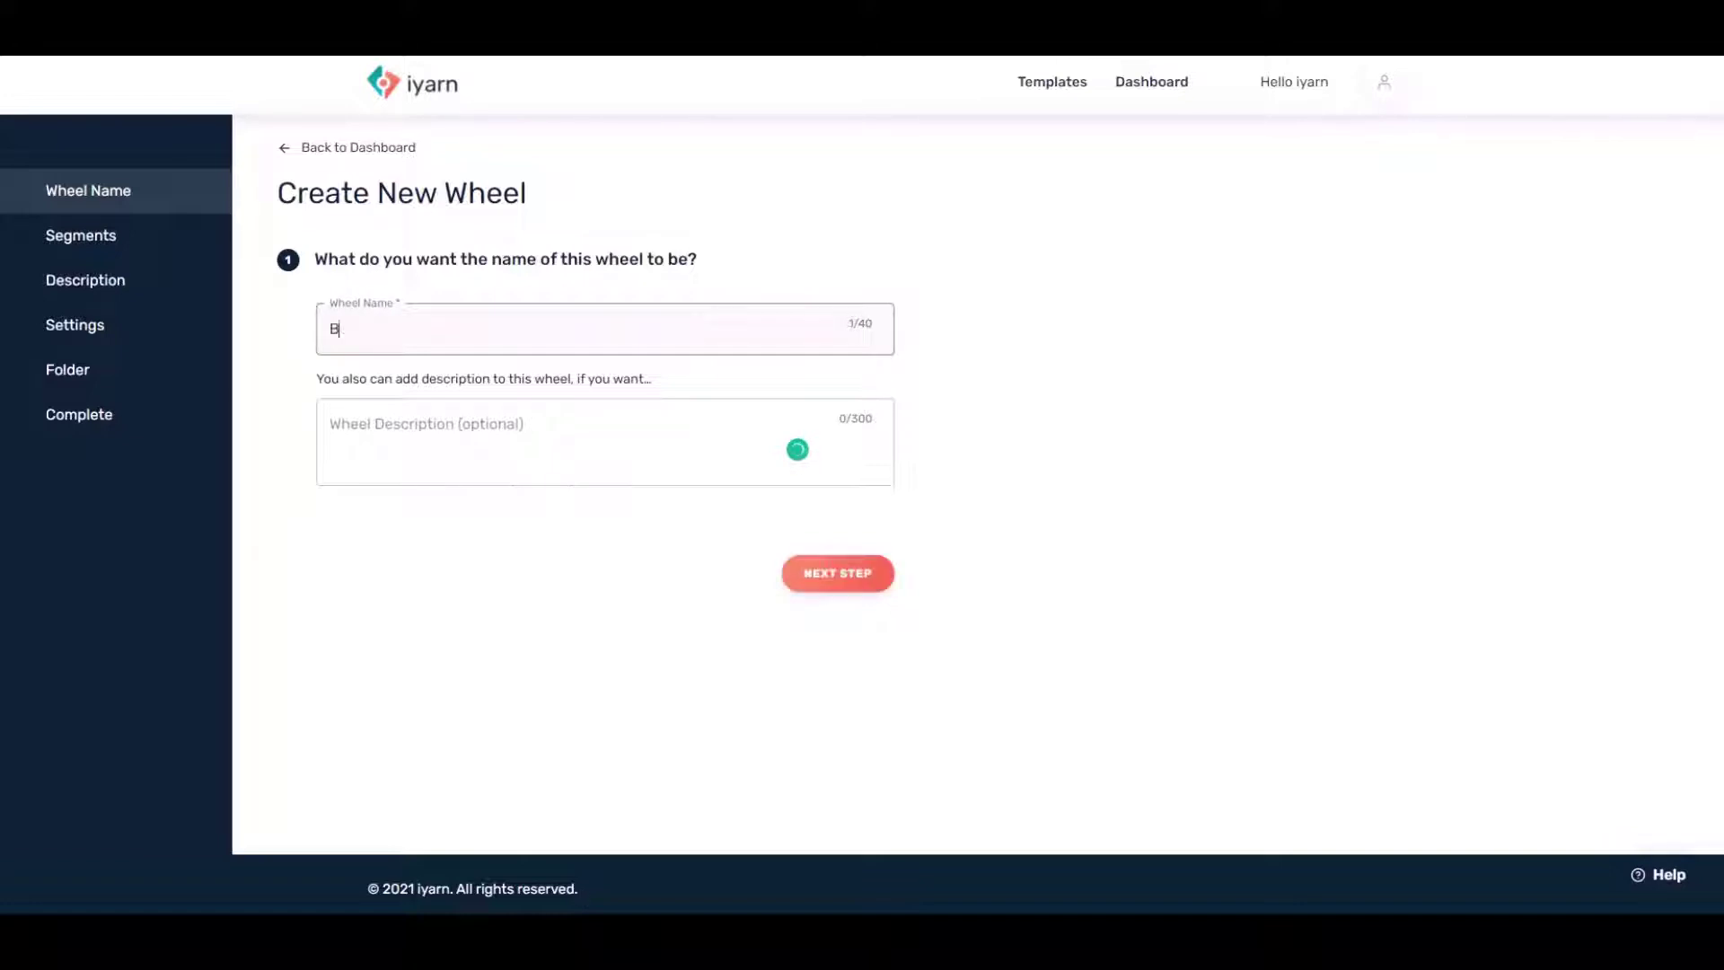
type("uisiness Check in")
key("BackSpace")
left_click(797, 449)
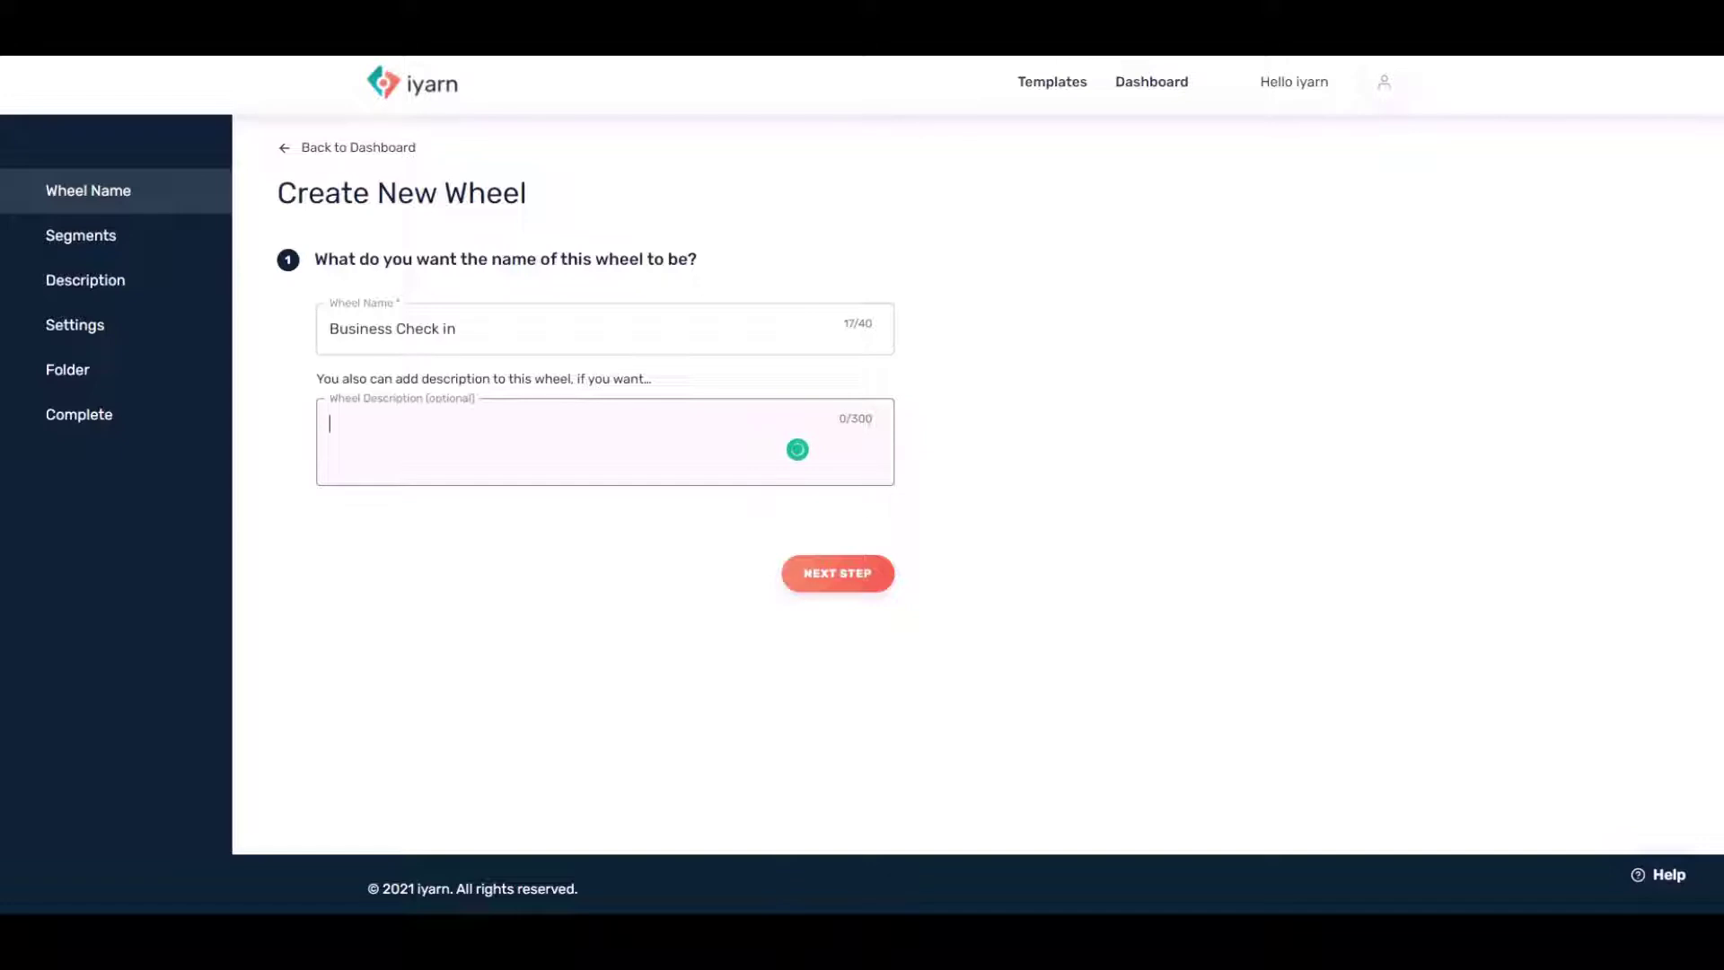
type("Health check on sales")
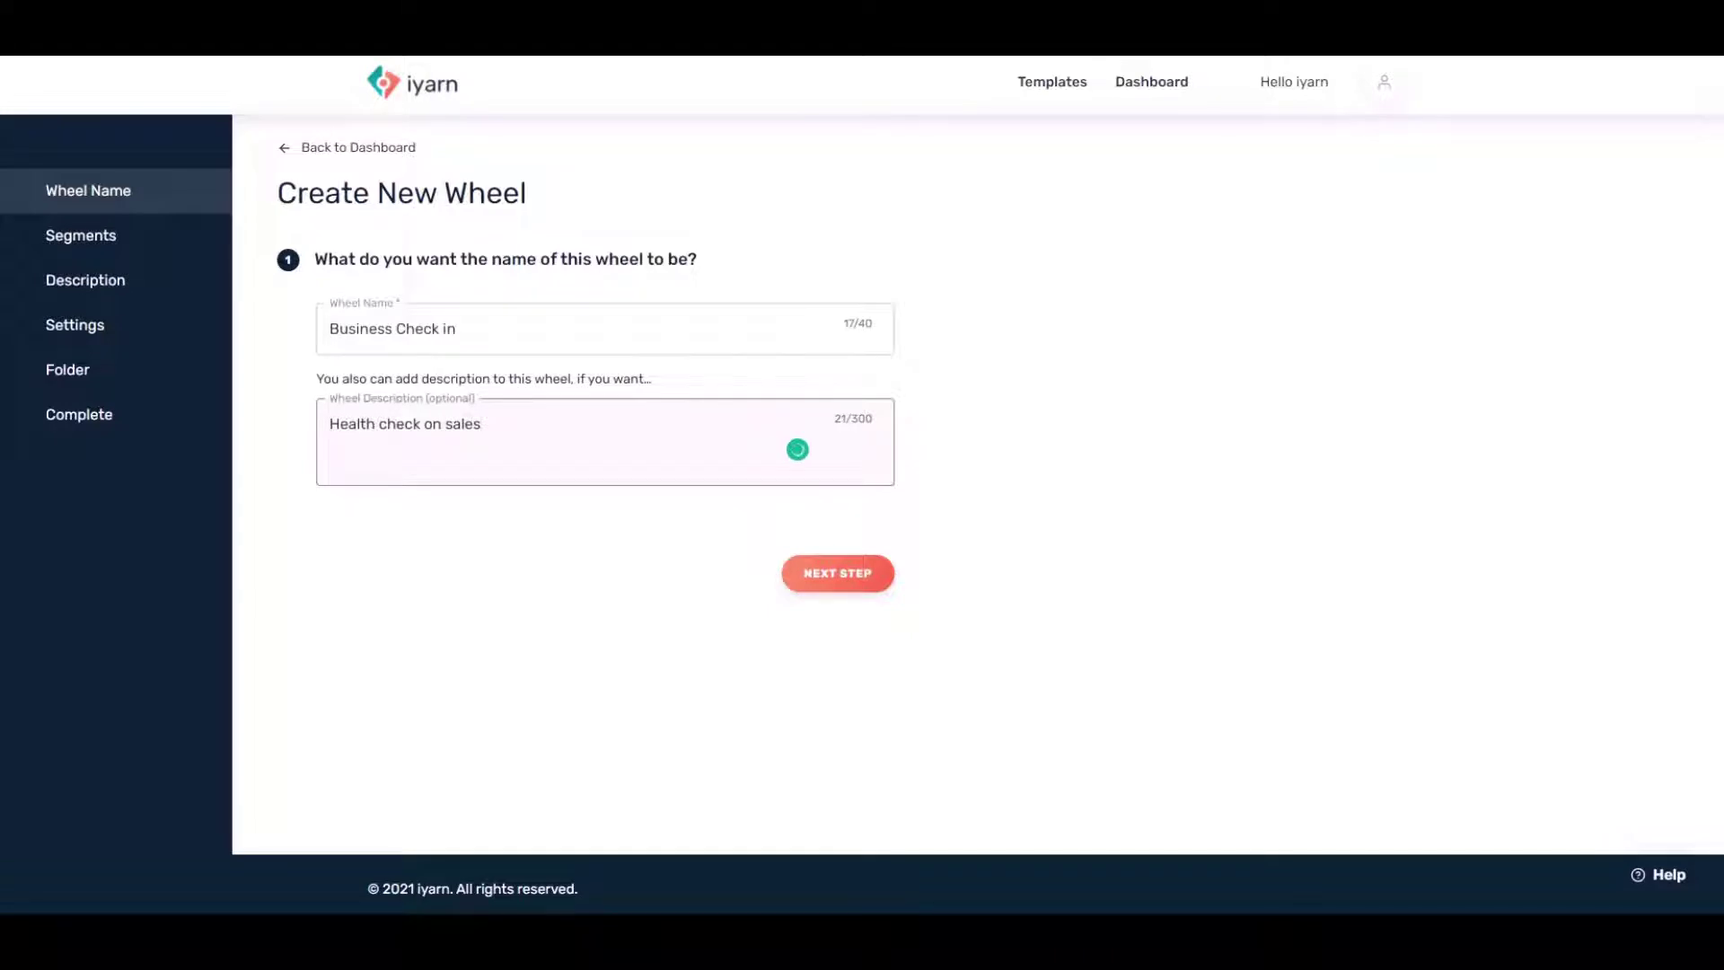
left_click(838, 573)
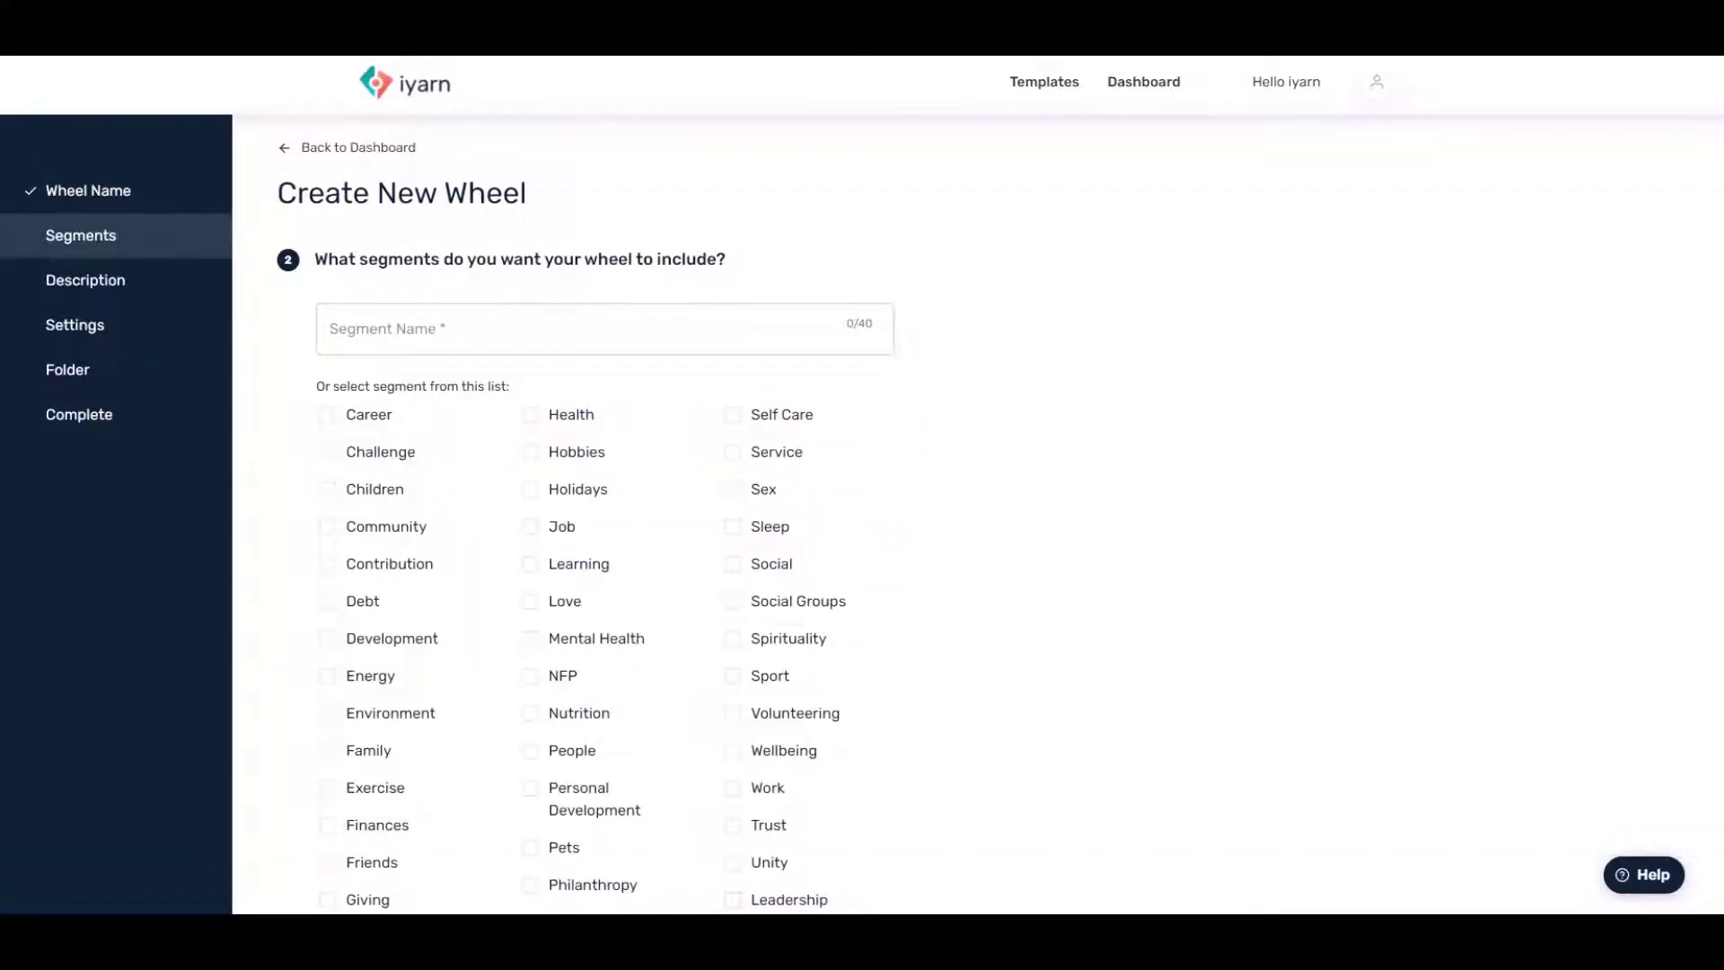
Step: Select Sleep, Health and Career from the predefined segments for the wheel
scroll(862, 485, "down", 1)
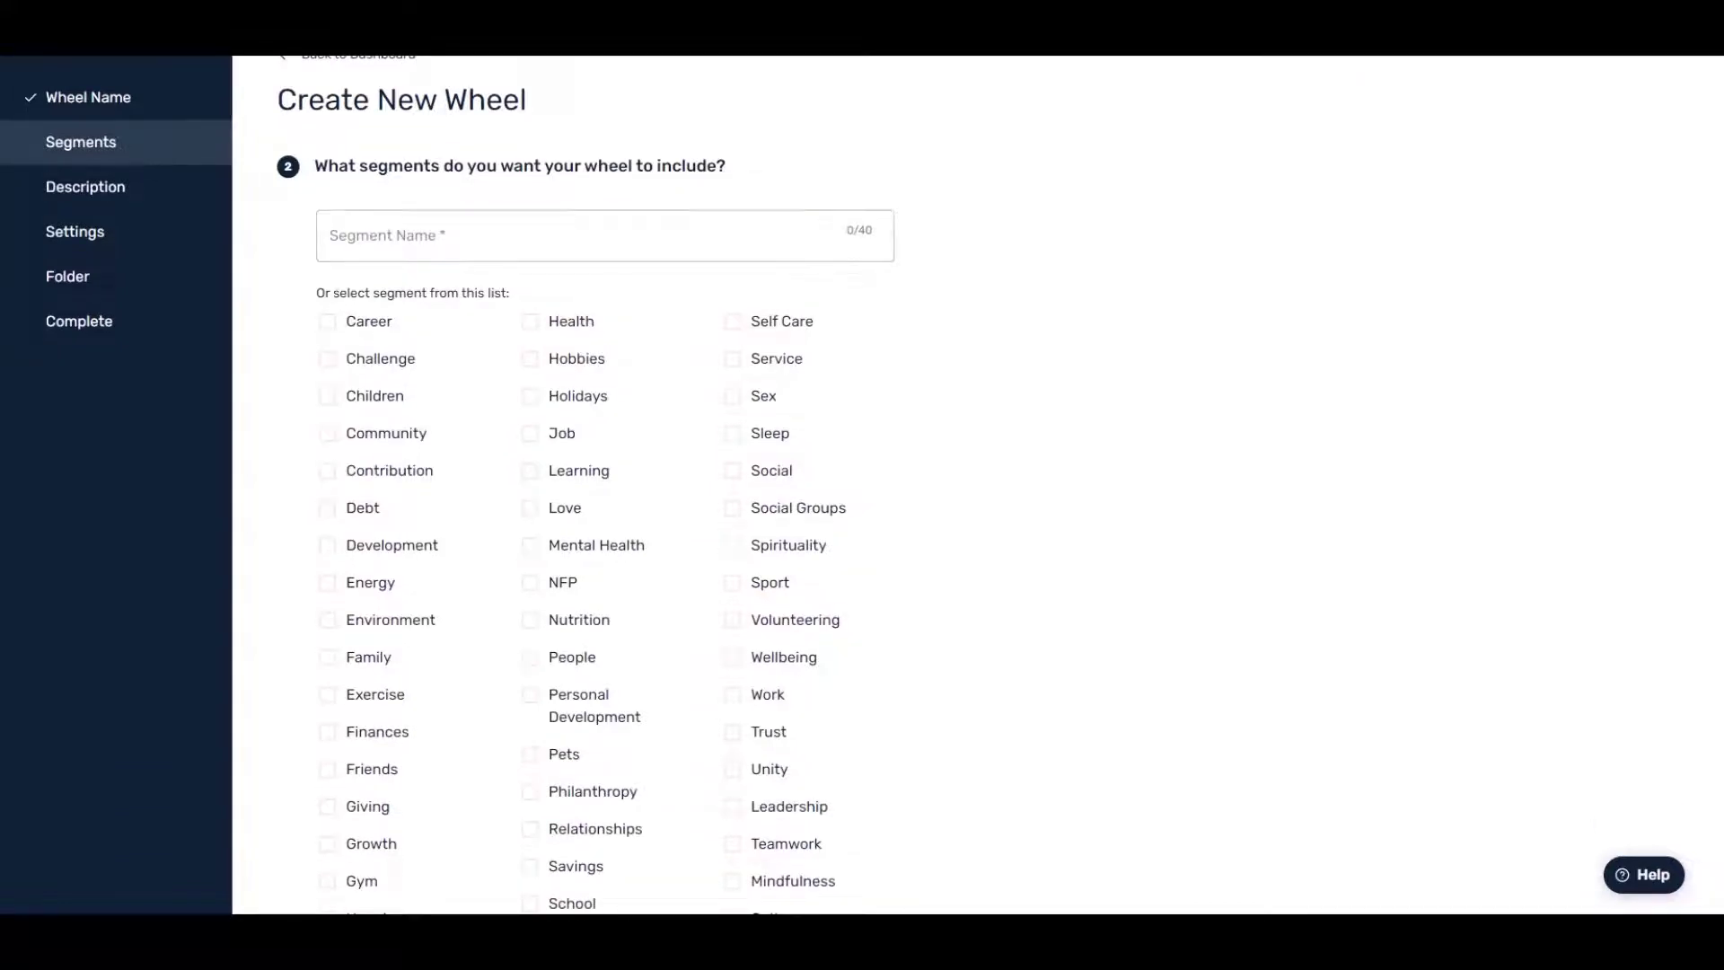
left_click(732, 433)
left_click(530, 321)
left_click(327, 322)
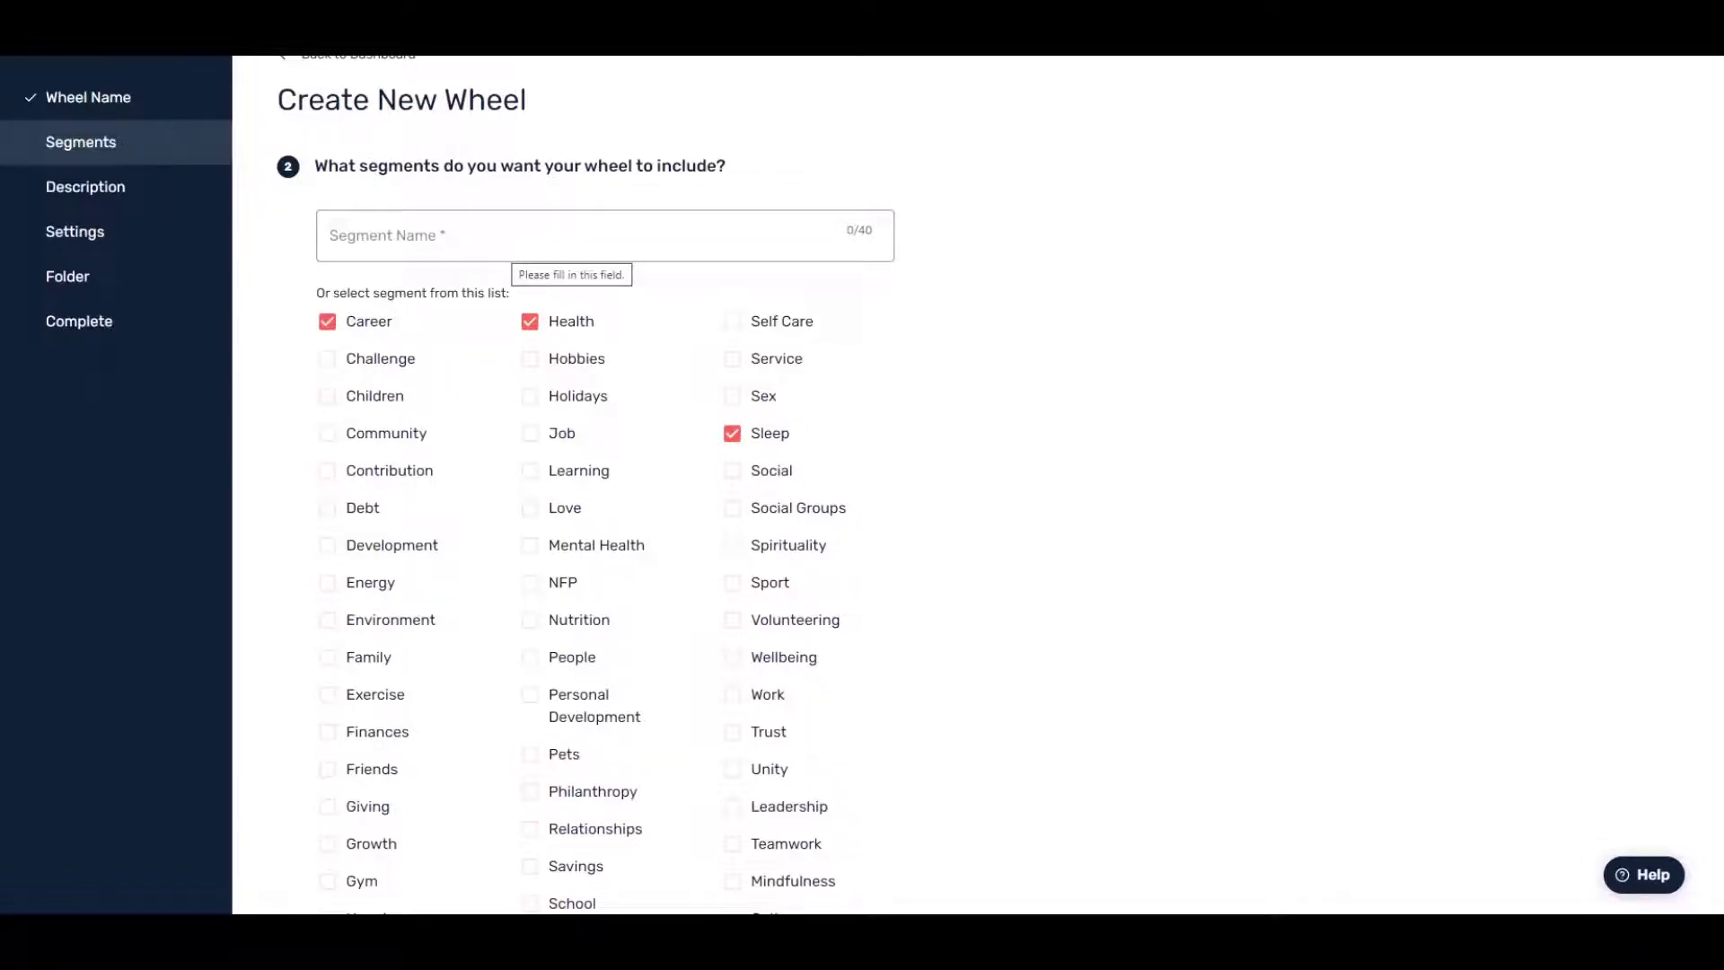
Step: Add a custom segment named "Workload" to the wheel
left_click(511, 242)
type("Worklo")
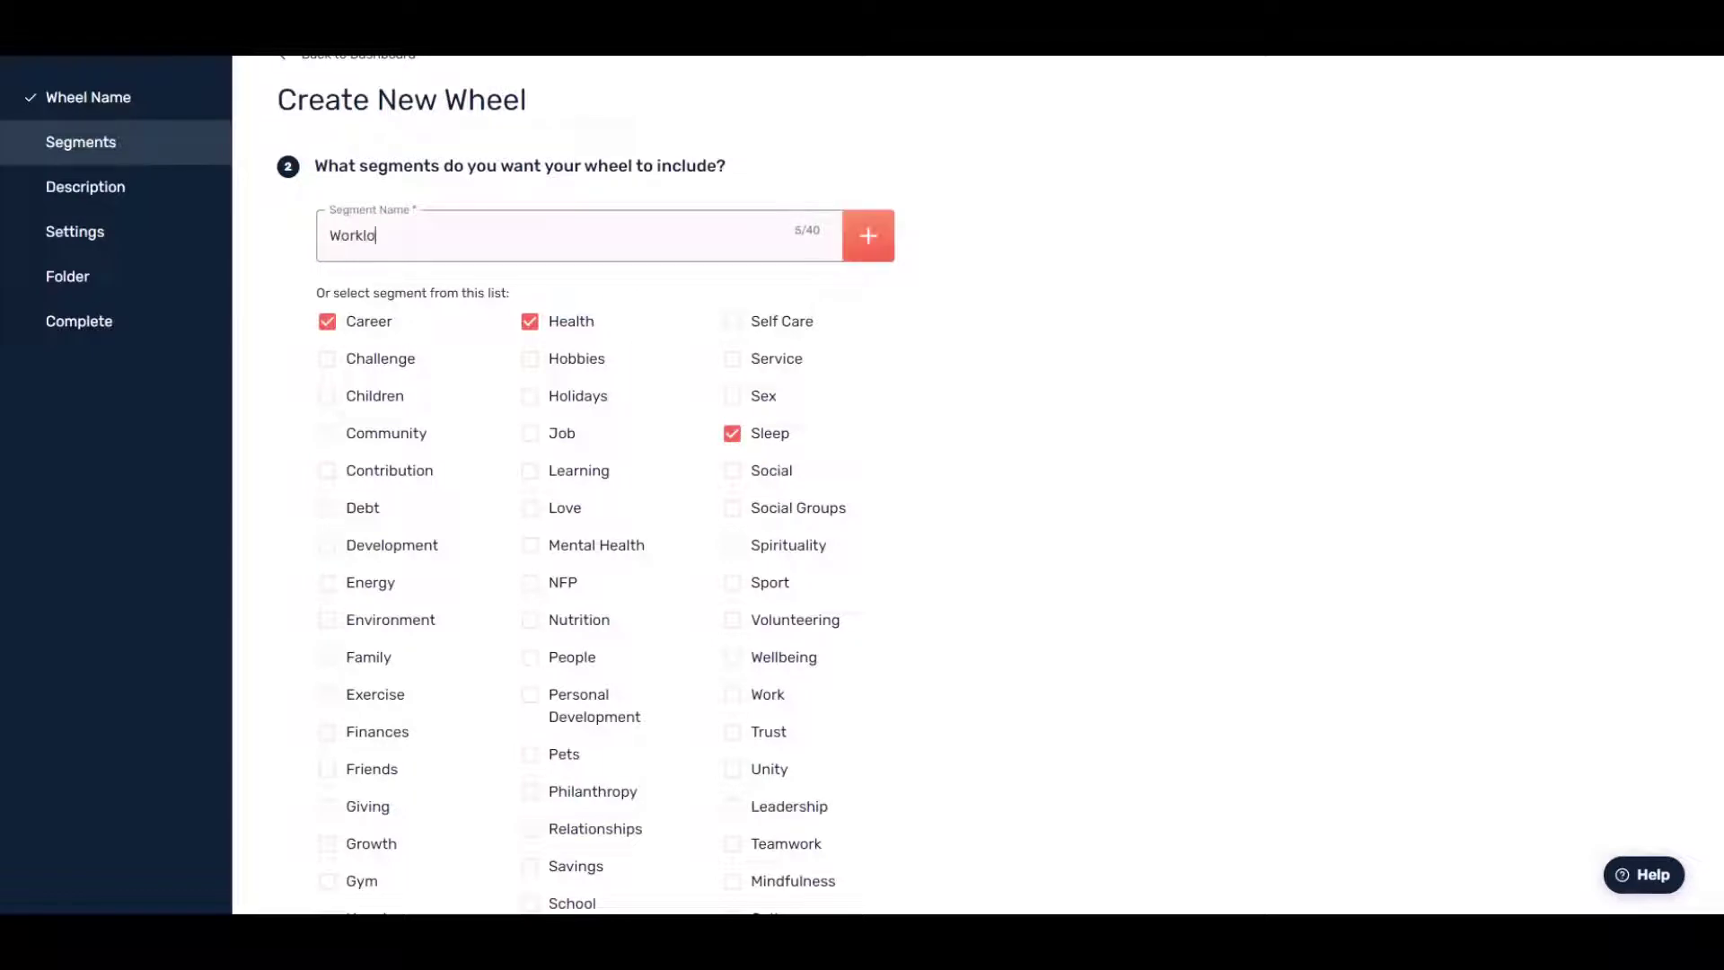
type("ad")
key("Return")
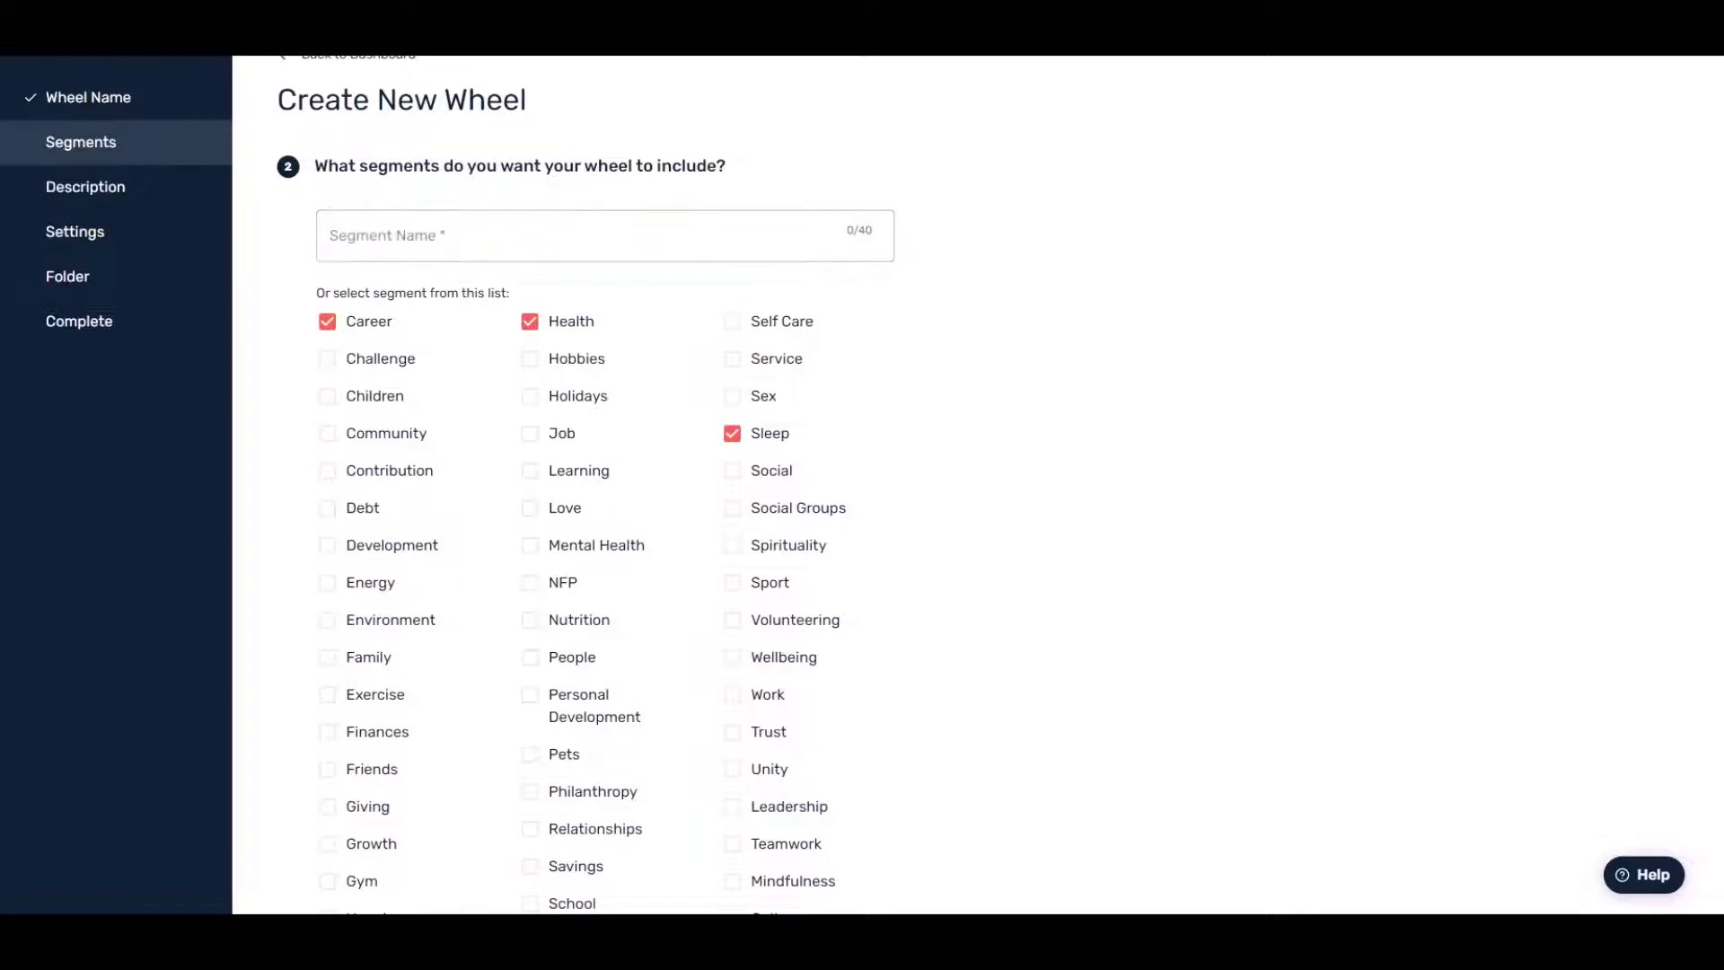
Step: Add the predefined segments Teamwork and Leadership, and proceed to the segment descriptions
scroll(574, 485, "down", 5)
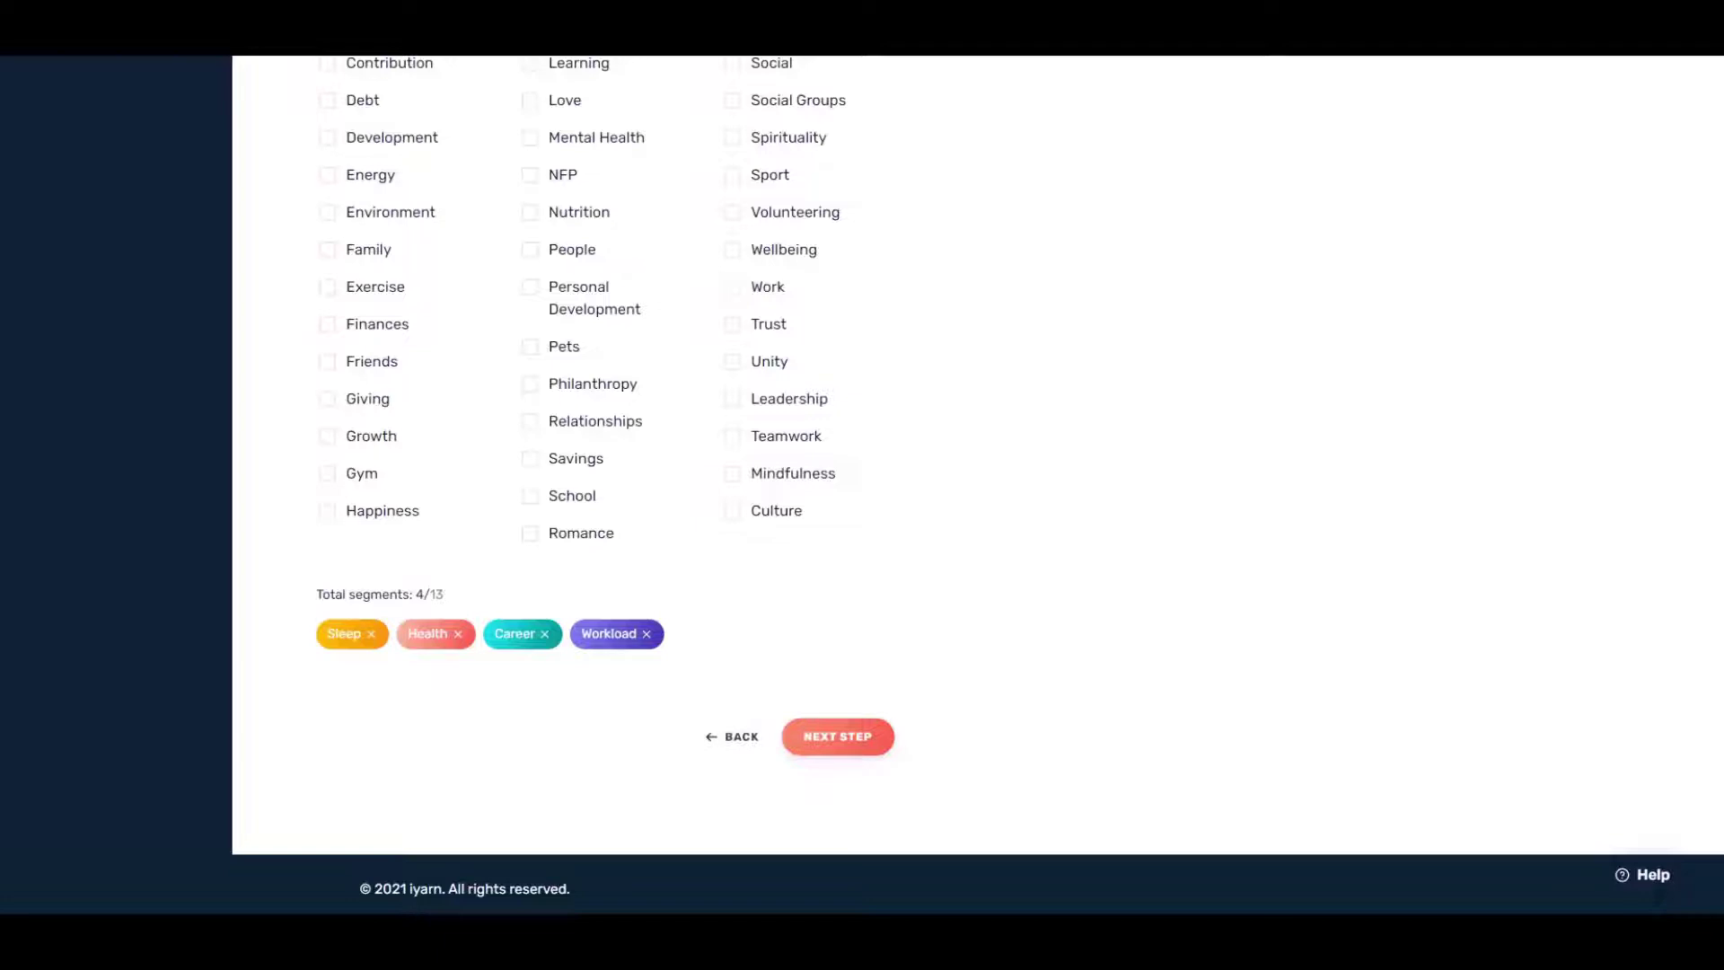
scroll(862, 449, "up", 1)
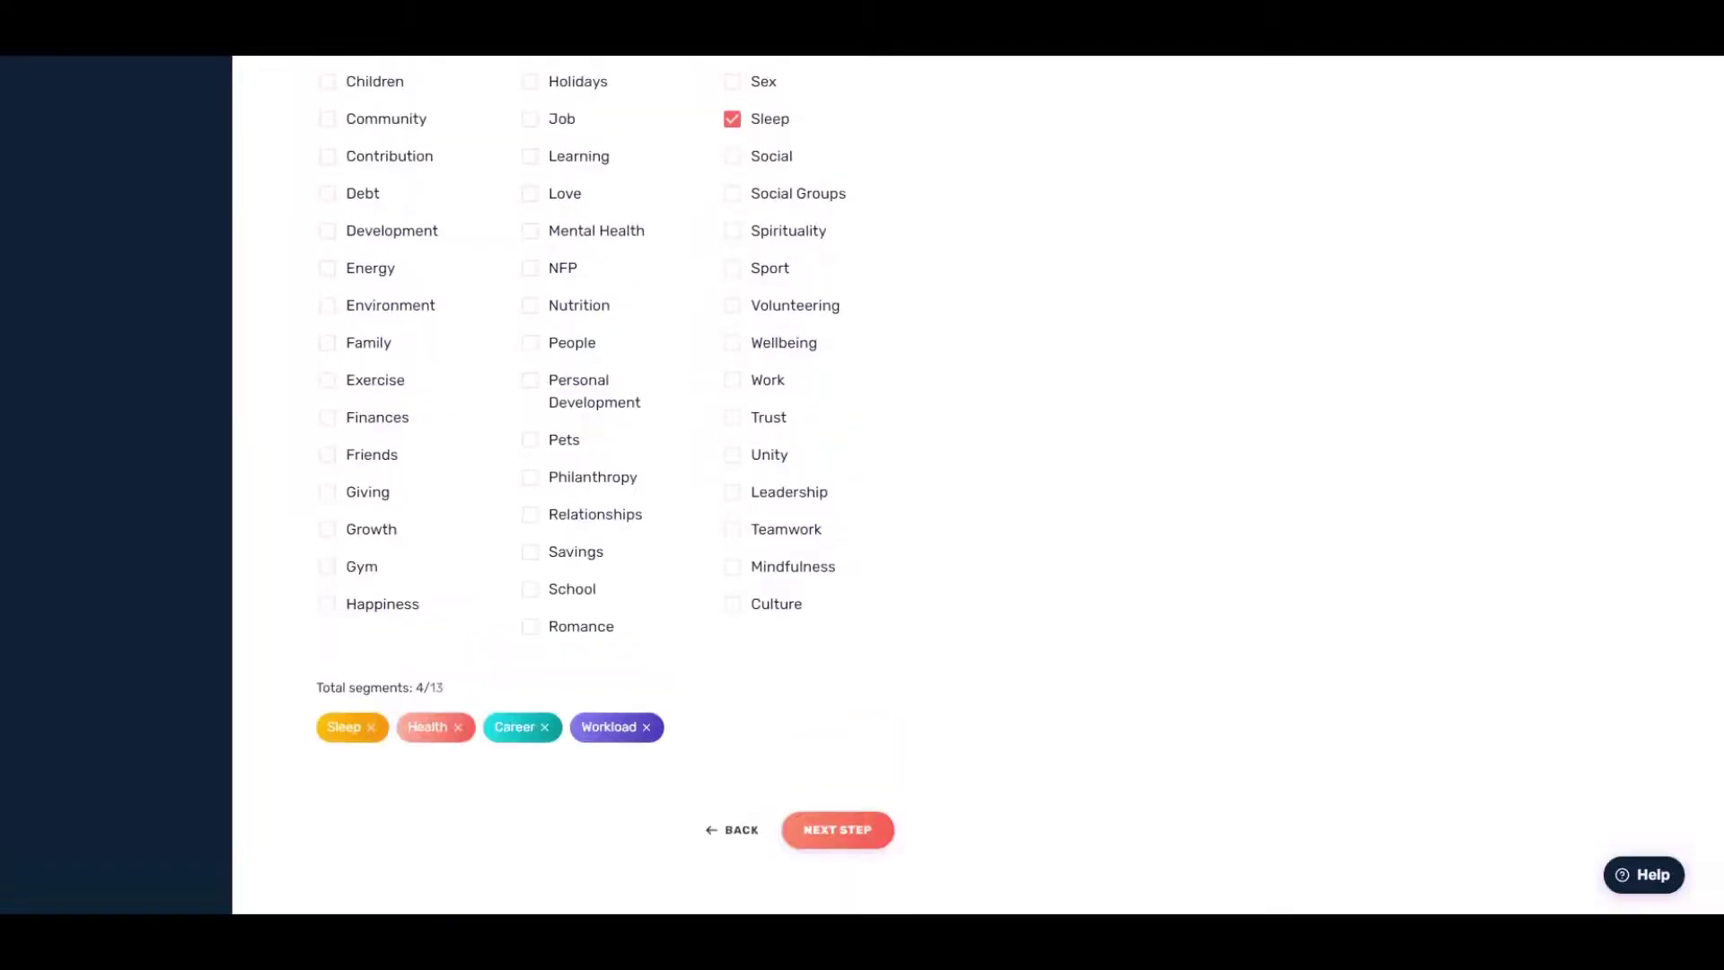
left_click(733, 530)
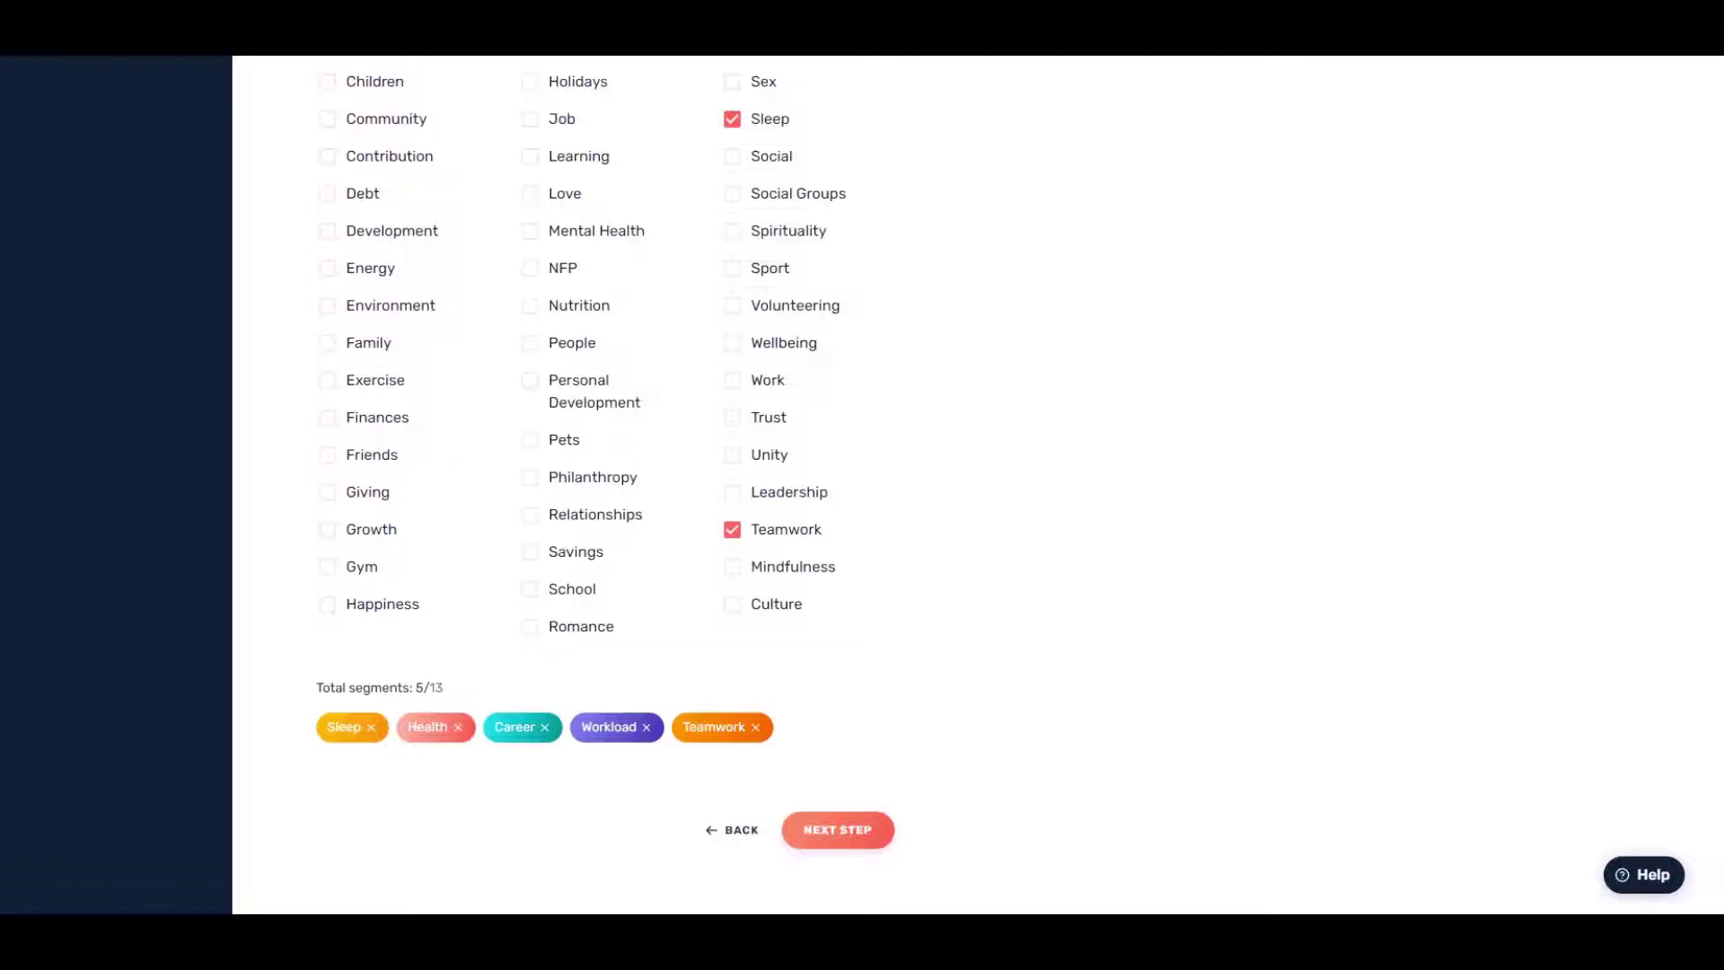
left_click(733, 492)
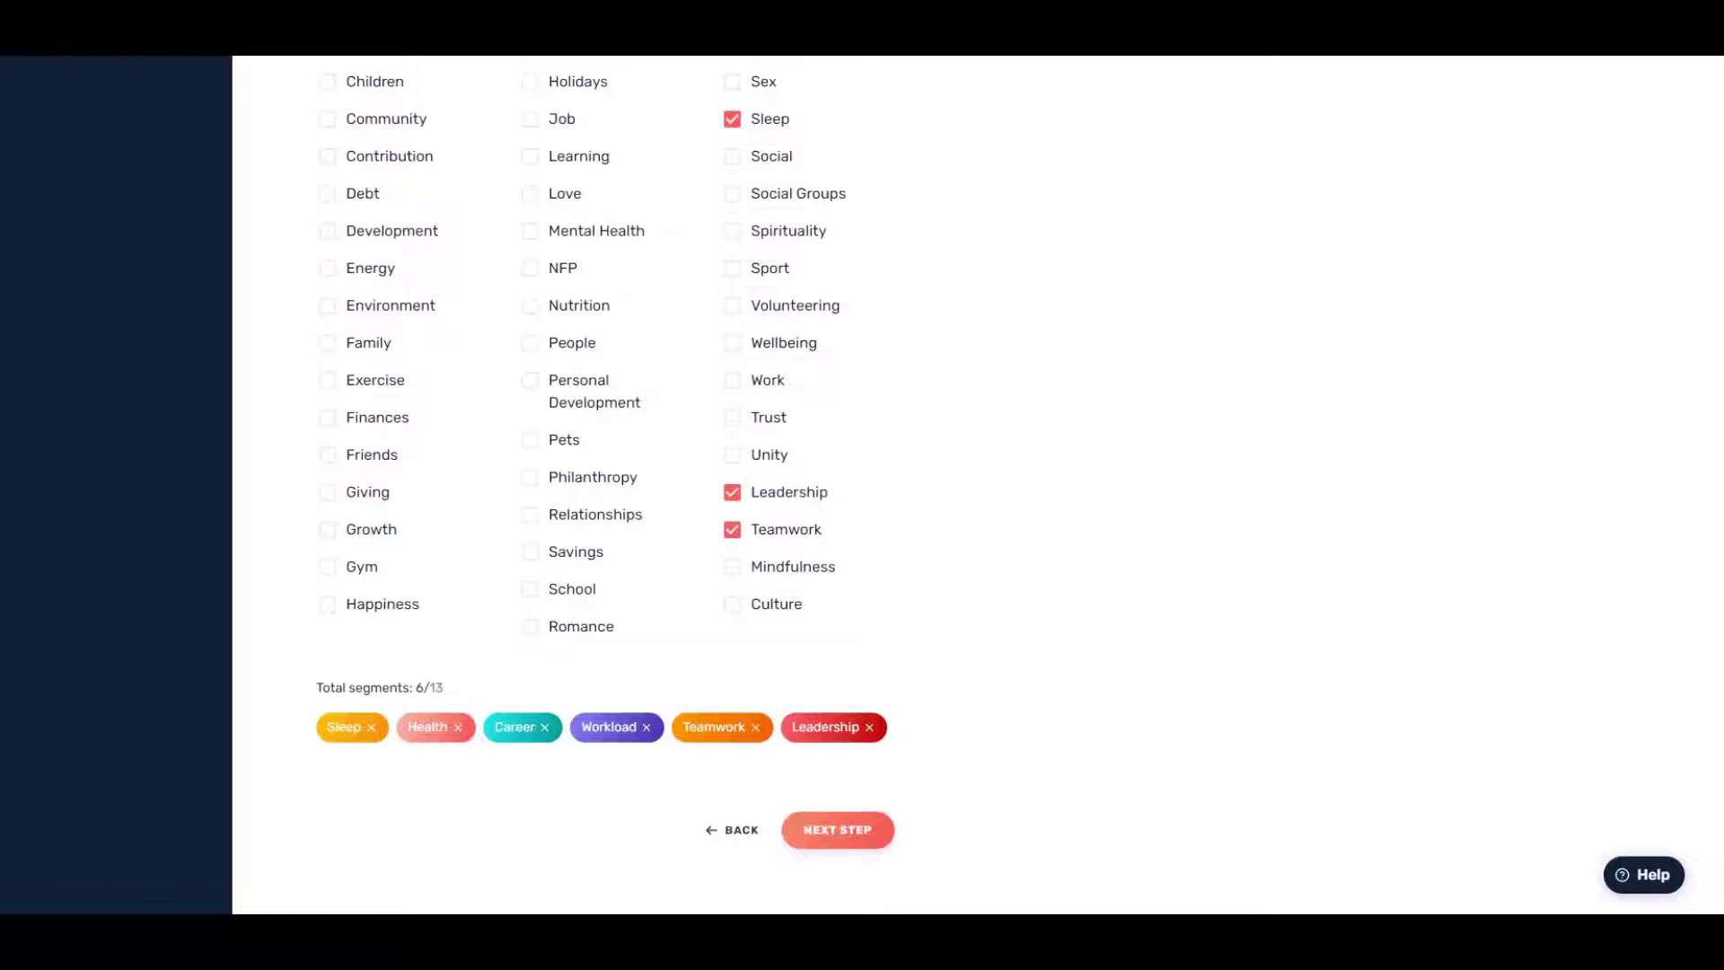
left_click(838, 830)
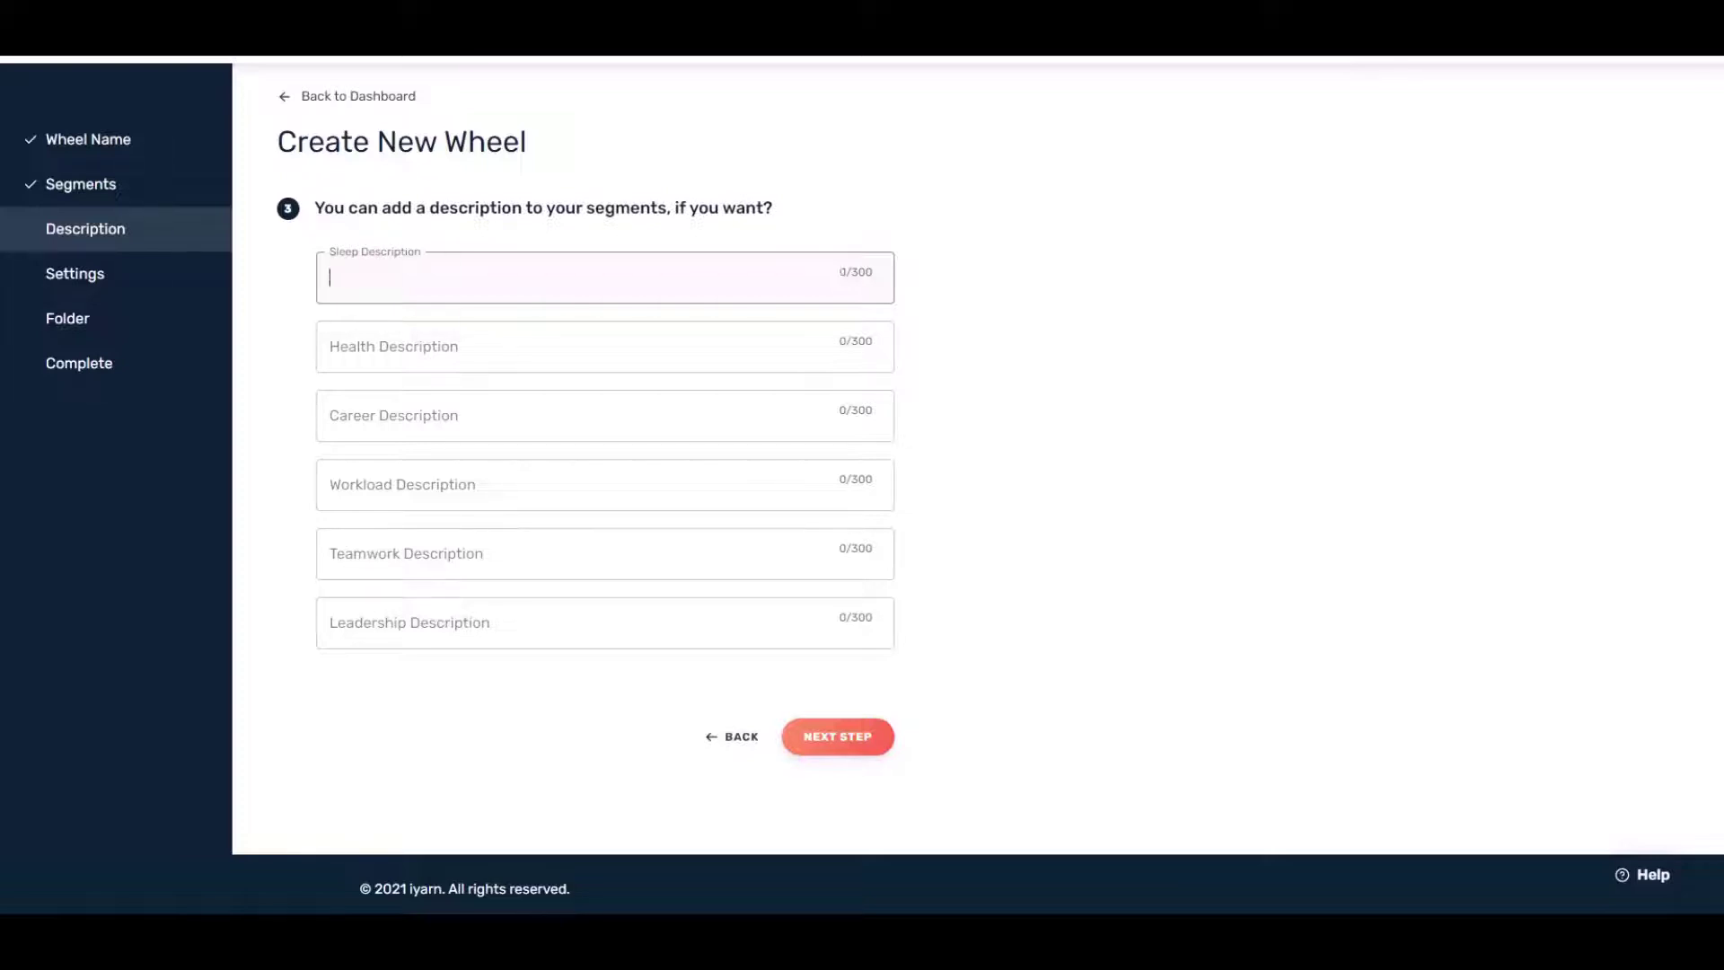
Step: Describe the Sleep segment as "Are you getting more than 7.5 hours of quality sleep a night" and continue to the wheel settings
type("Are you getting more the")
key("BackSpace")
type("an")
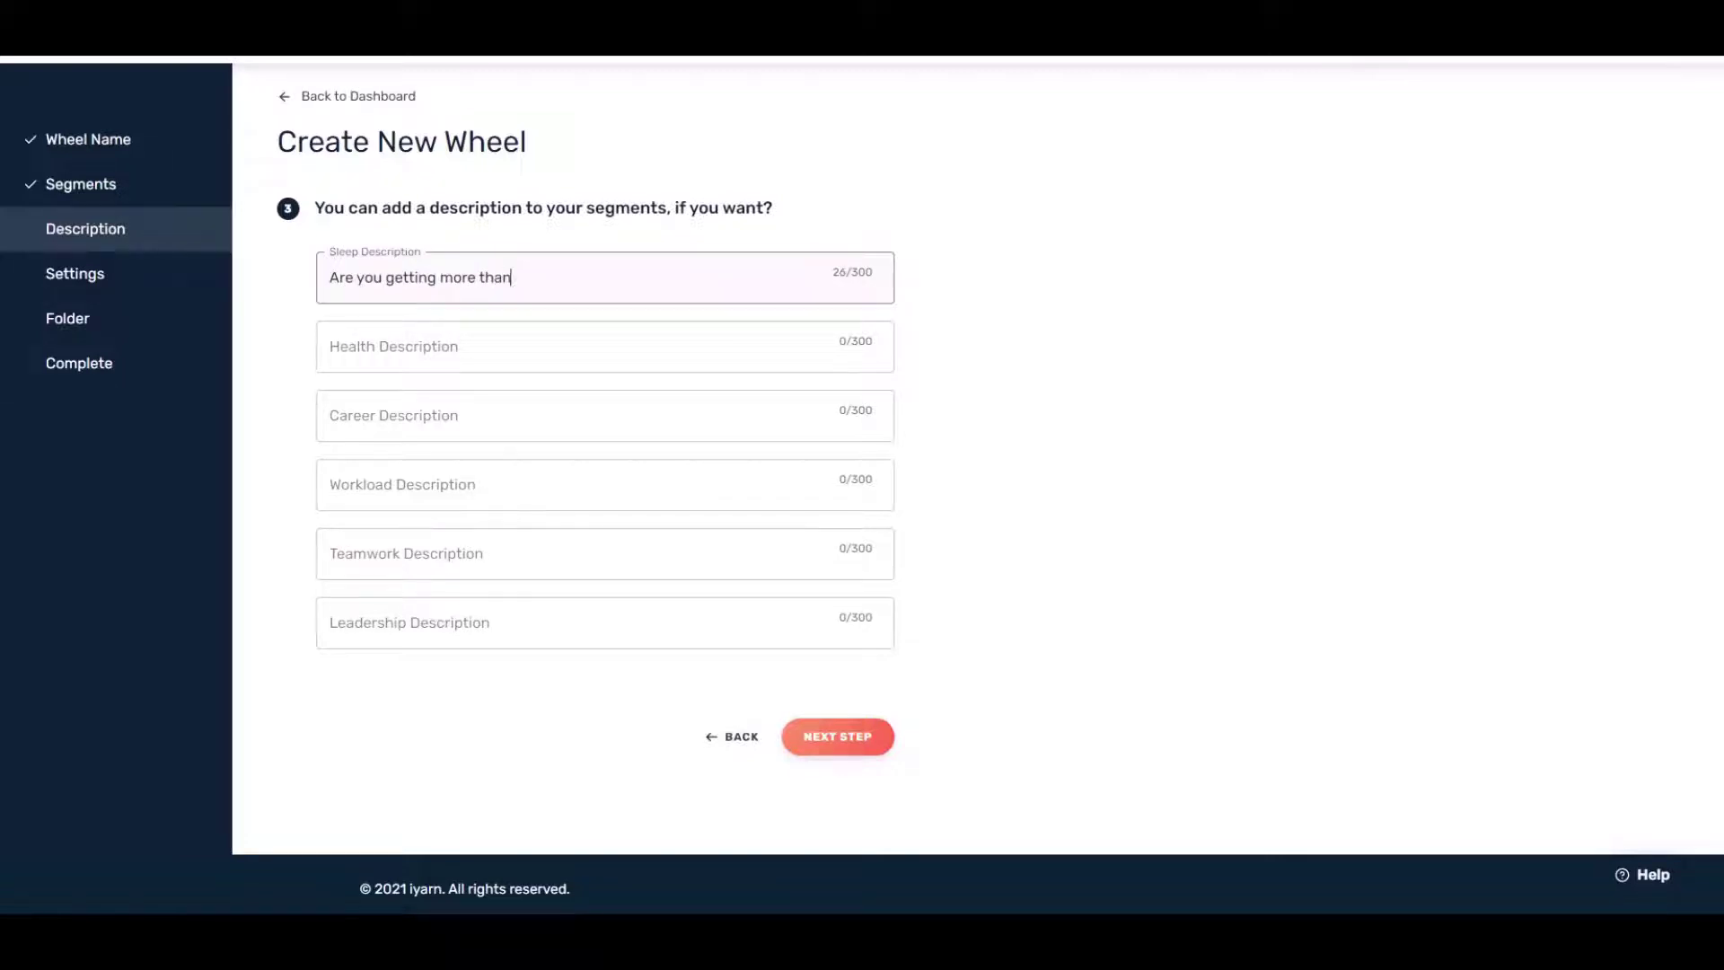
type(" 7.5 hours of quality sleep a night")
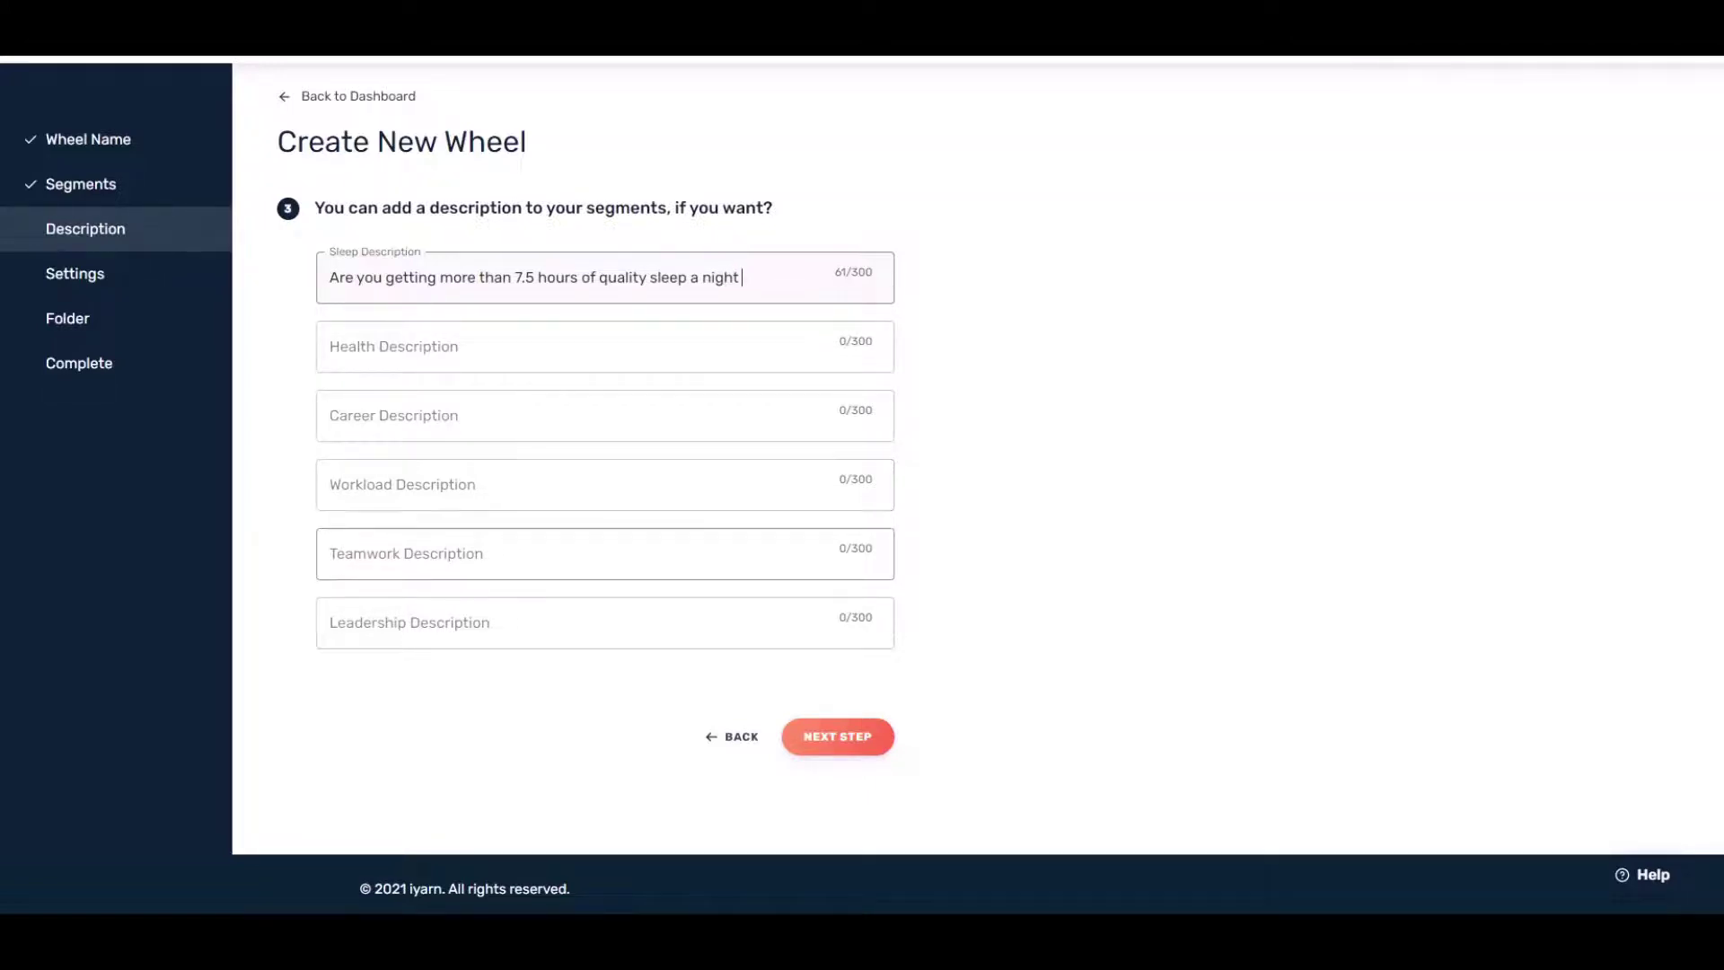
left_click(604, 623)
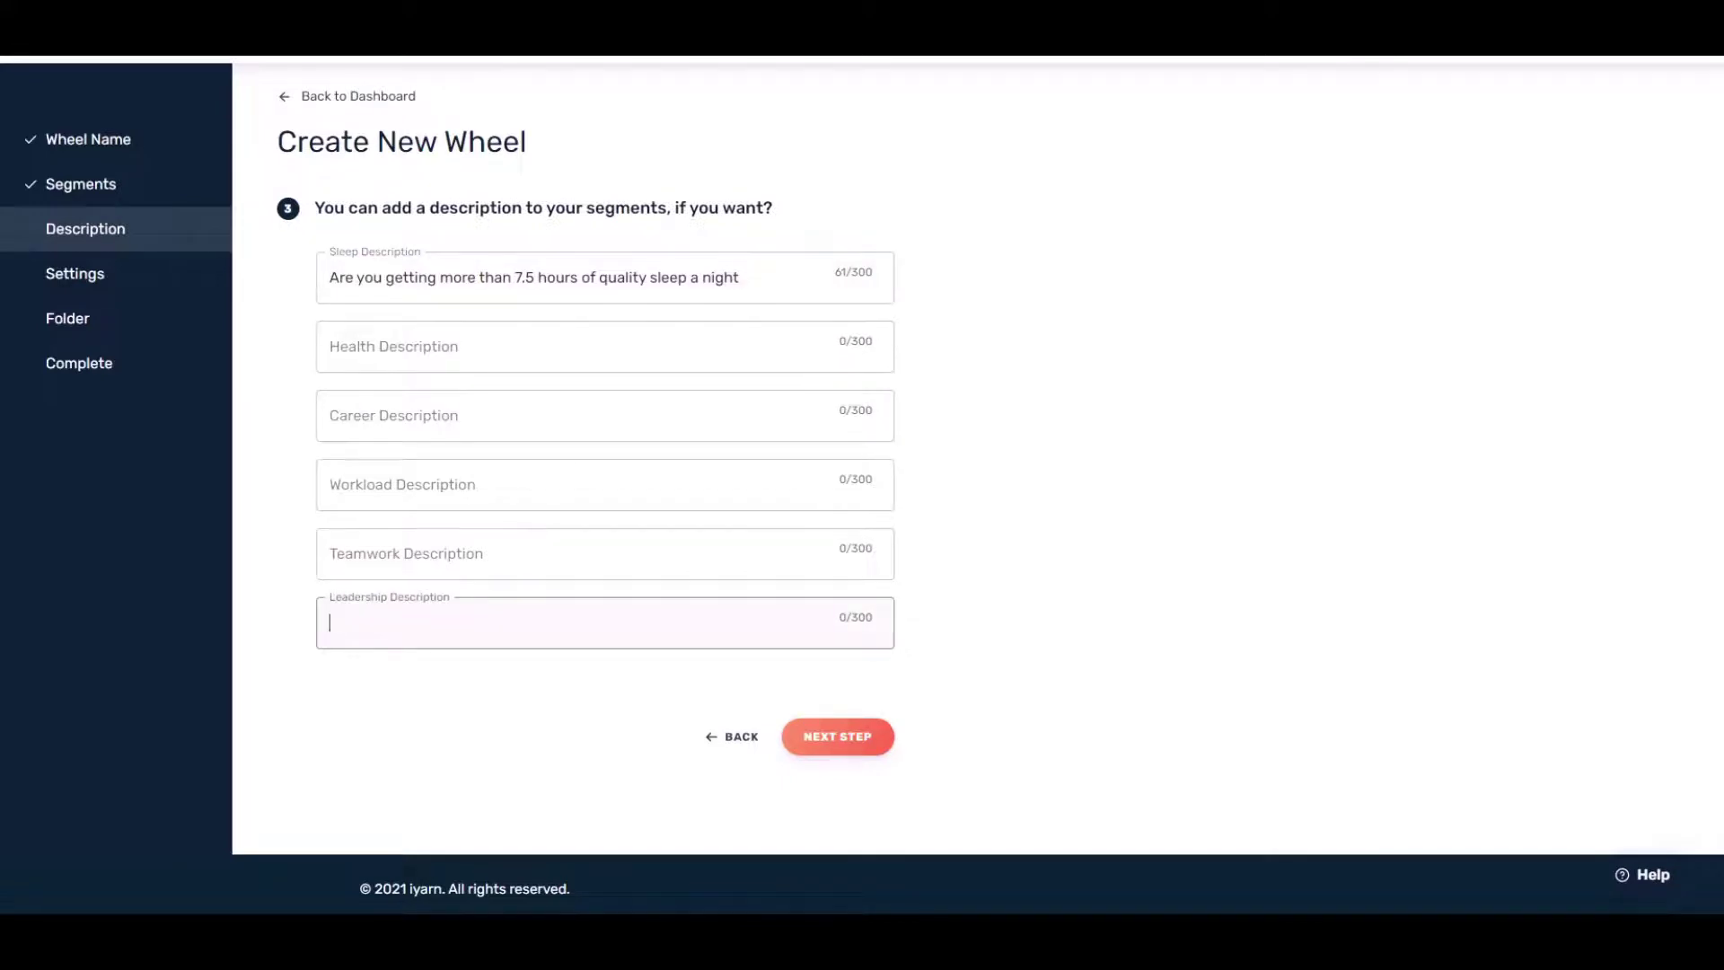
left_click(838, 736)
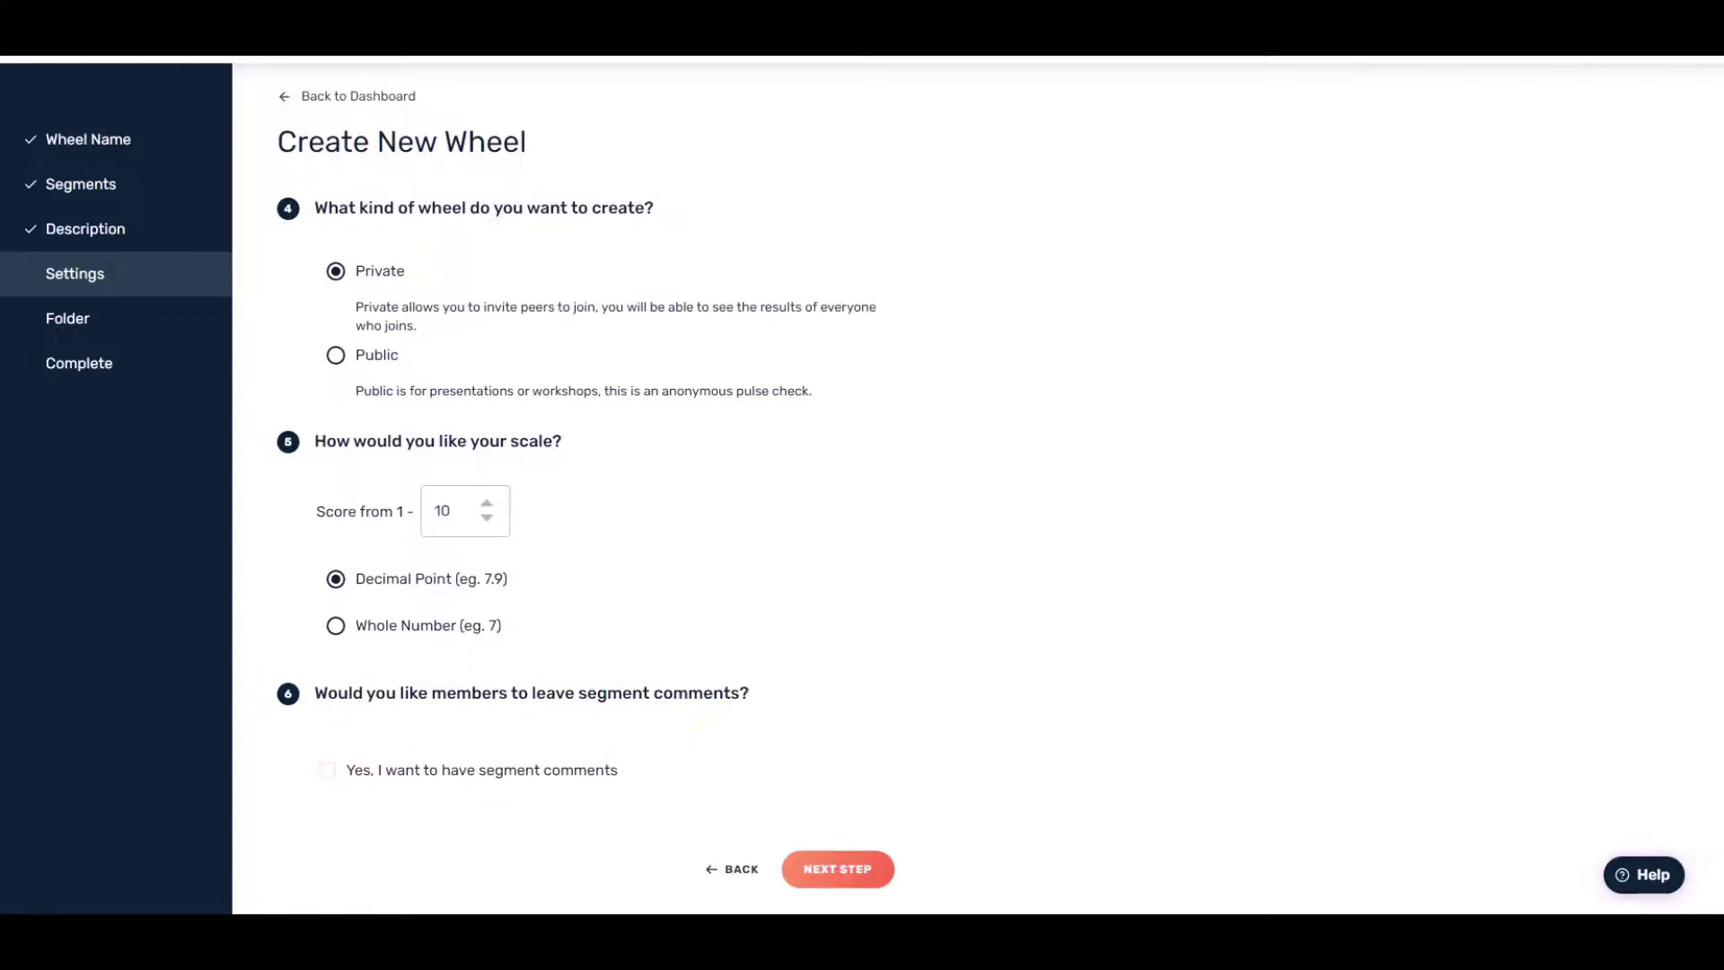
Step: Set the wheel type to Private, allow members to leave segment comments, and continue to the folder choice
left_click(336, 355)
left_click(336, 271)
scroll(862, 474, "down", 1)
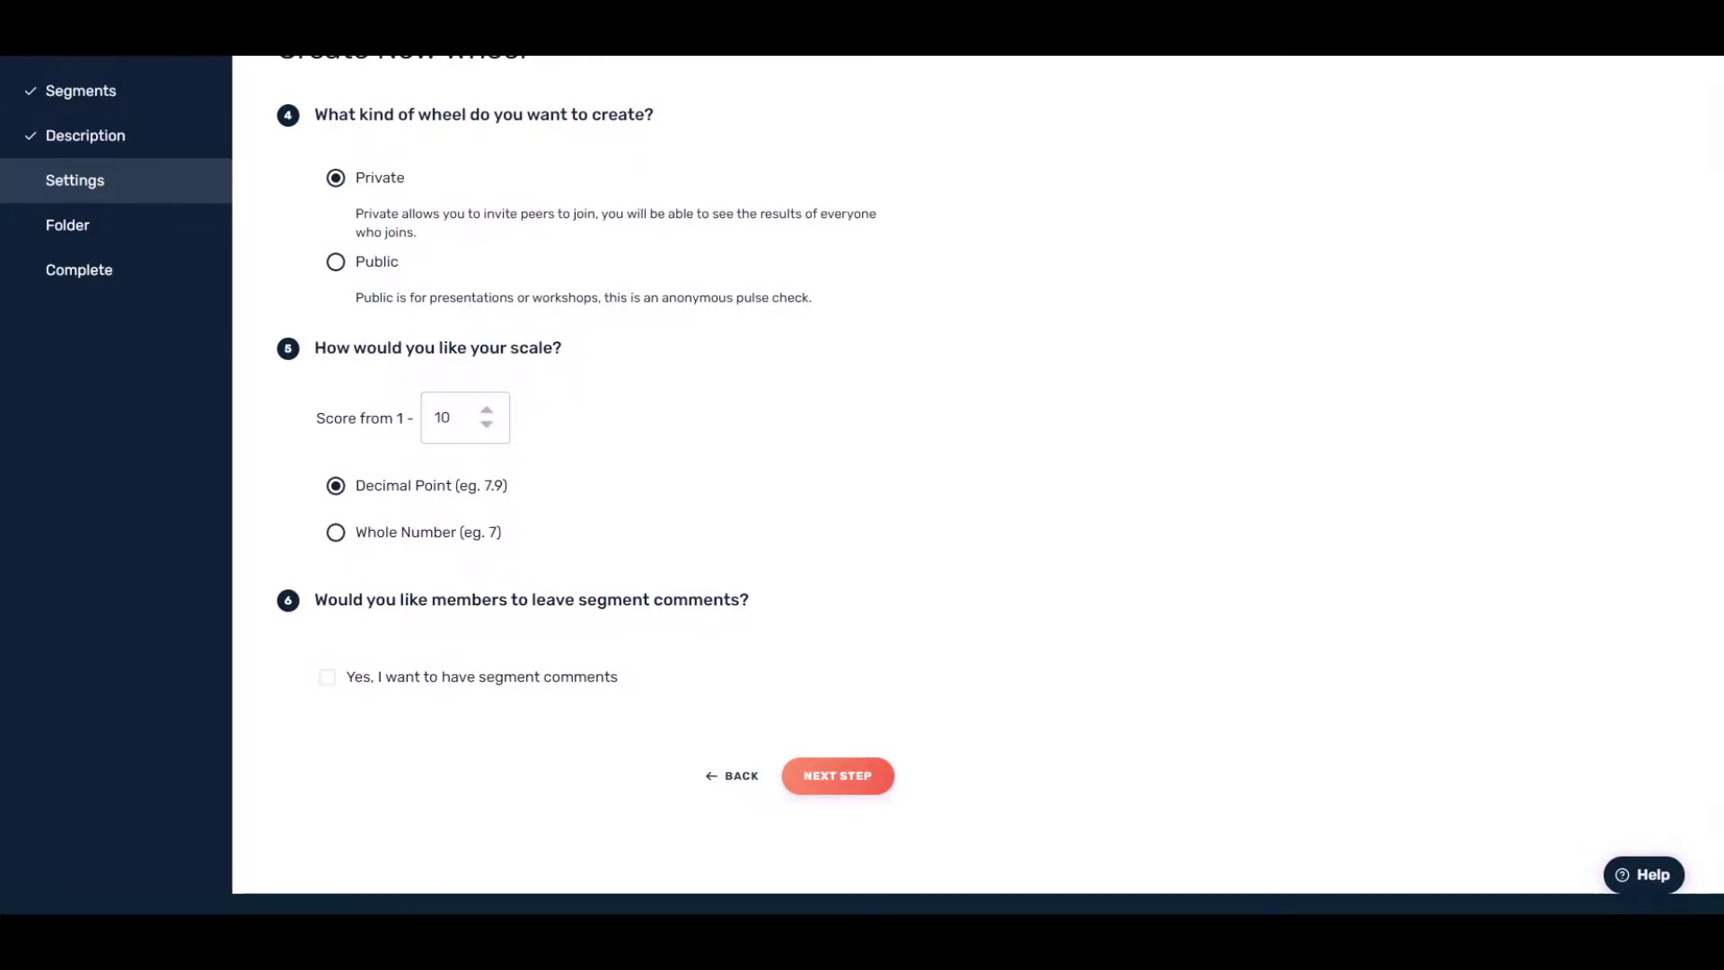
left_click(328, 677)
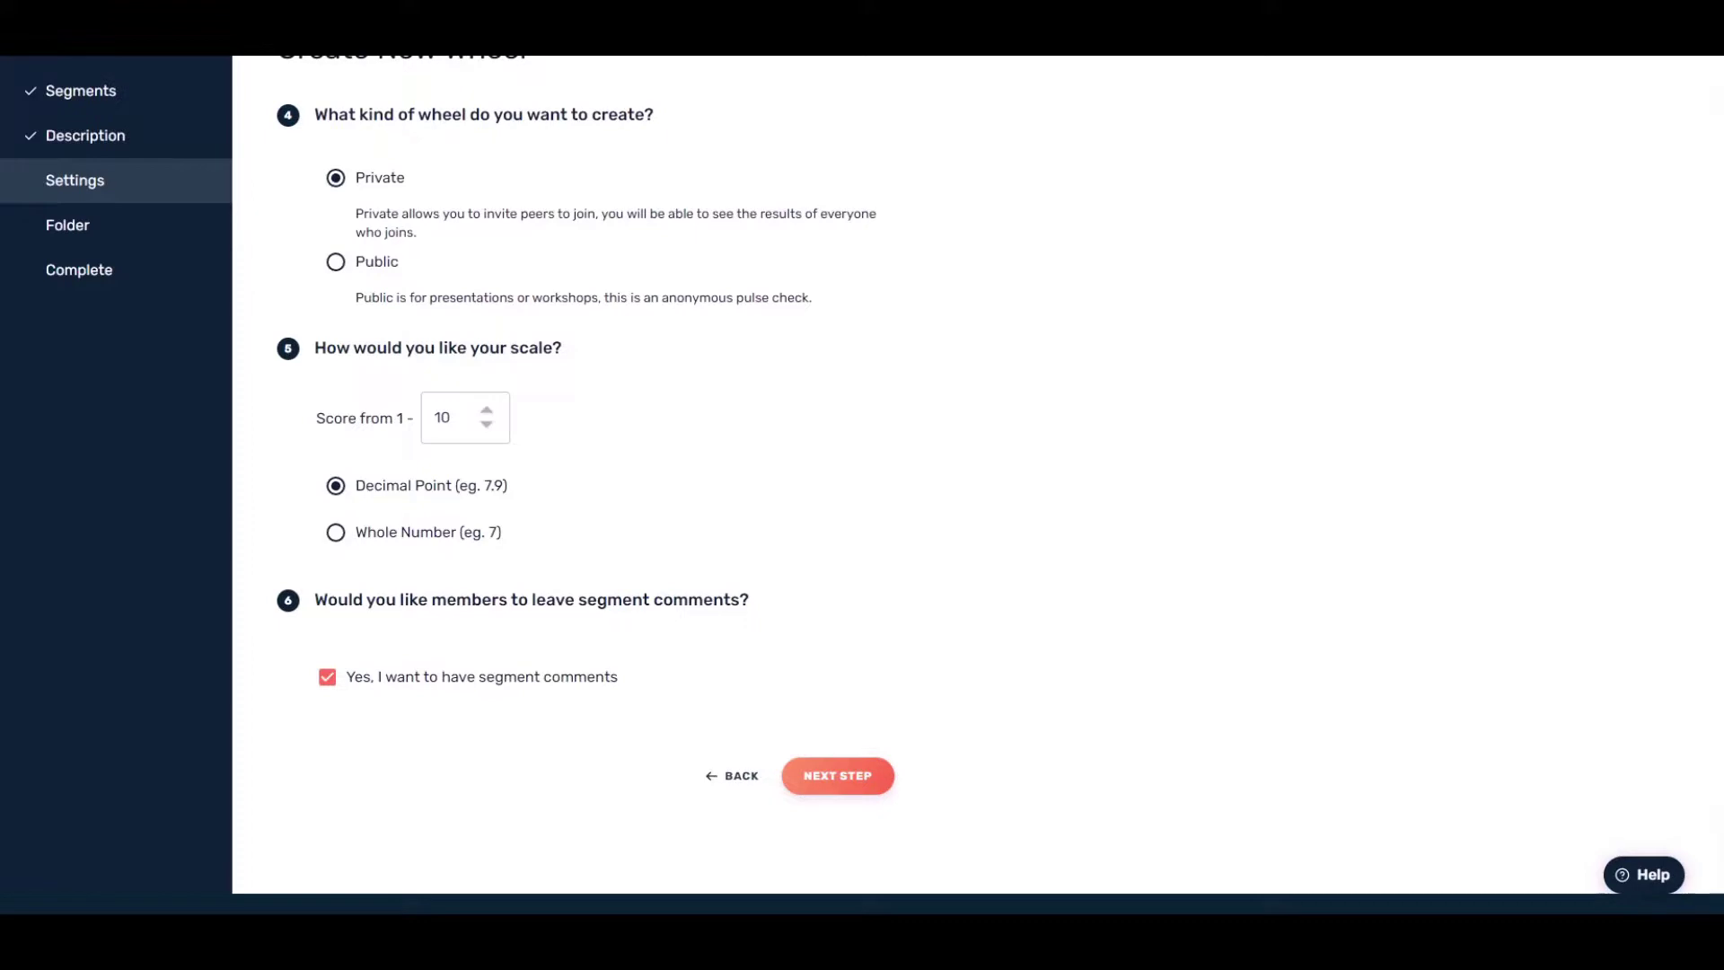
left_click(838, 775)
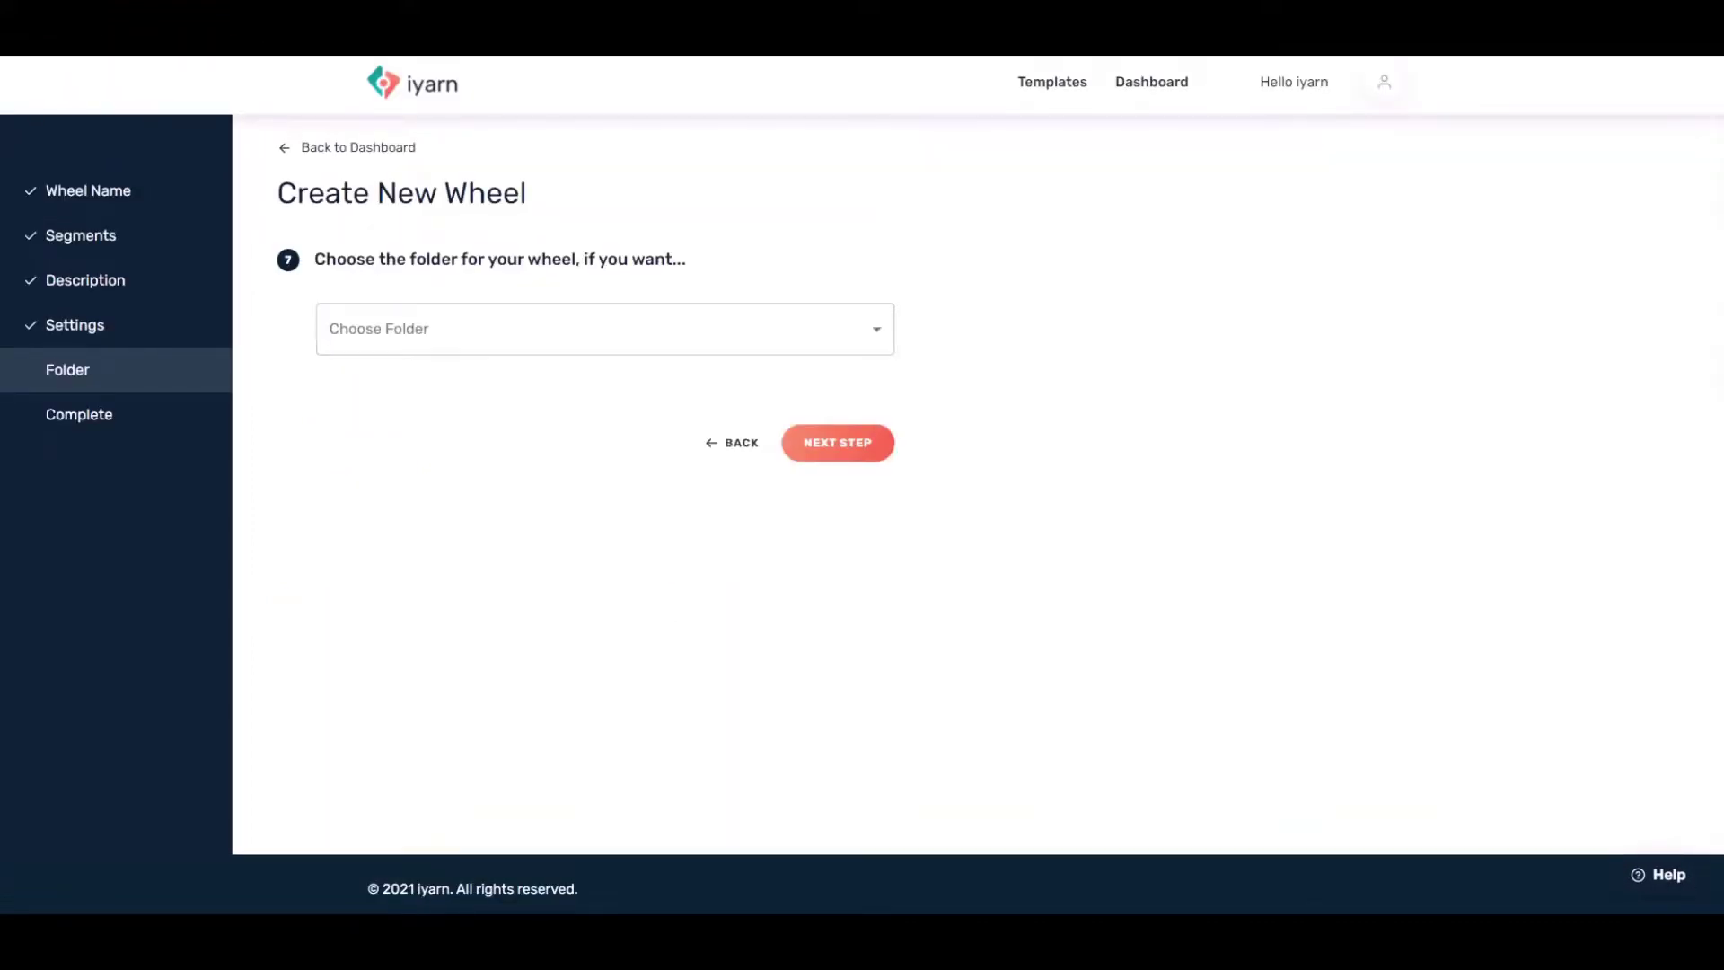
Step: Skip the folder choice, review the summary of the wheel, and create it
left_click(838, 442)
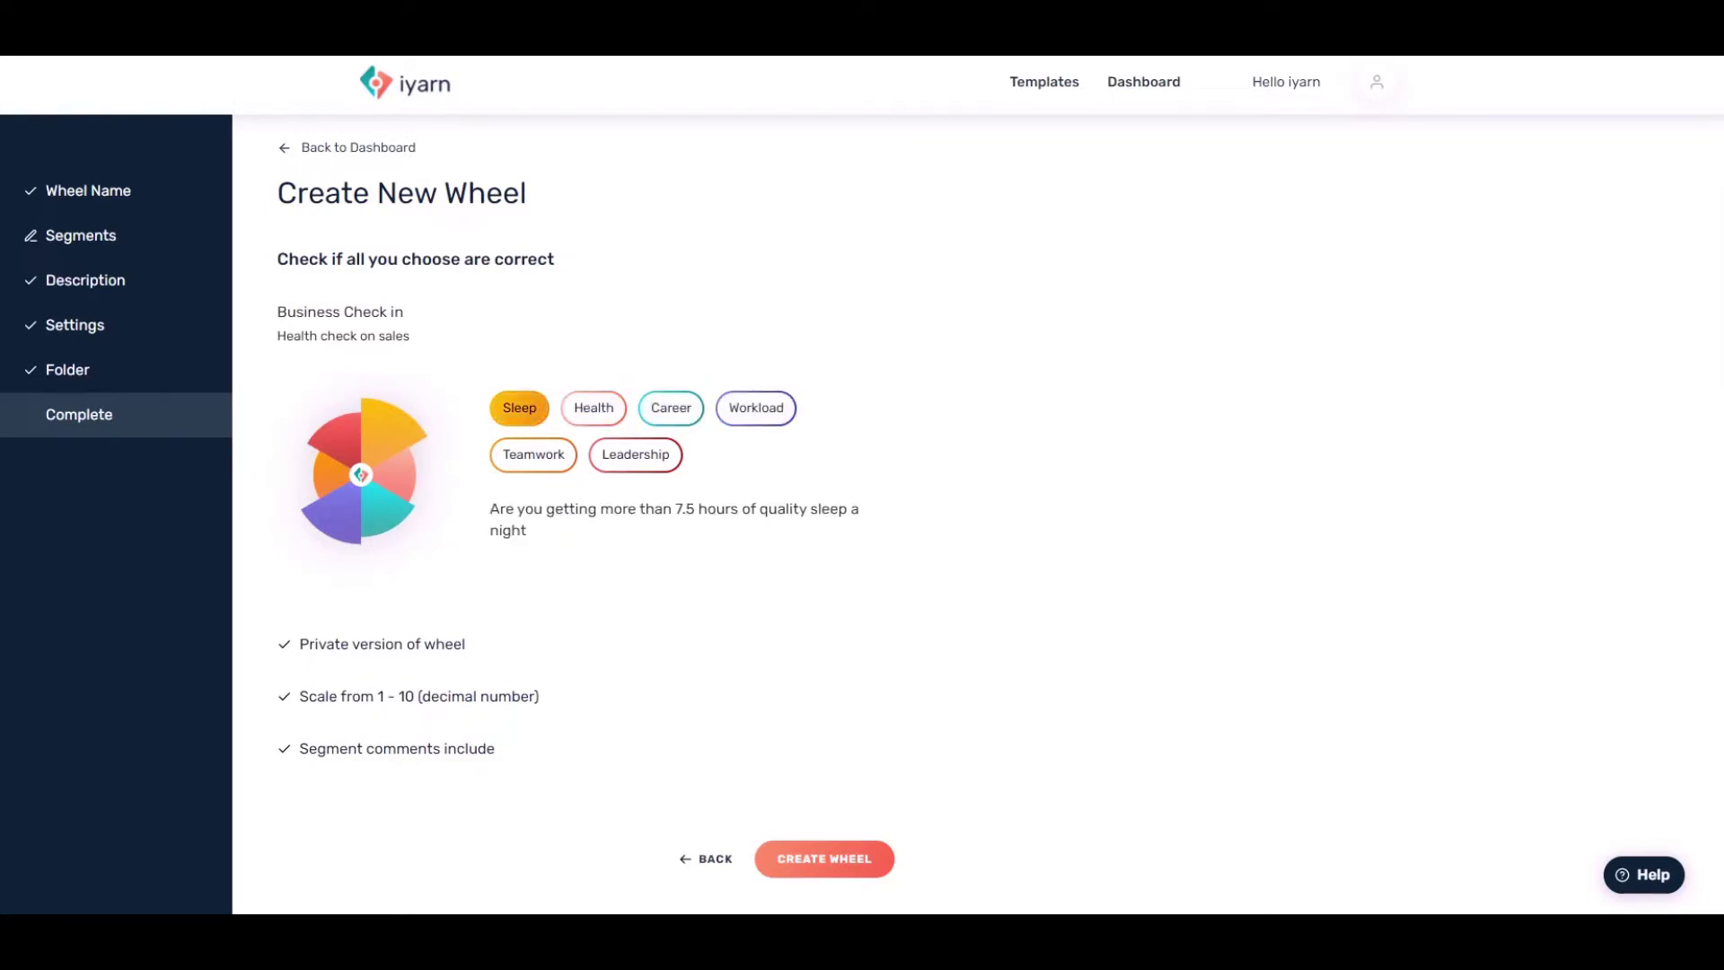
scroll(98, 233, "down", 1)
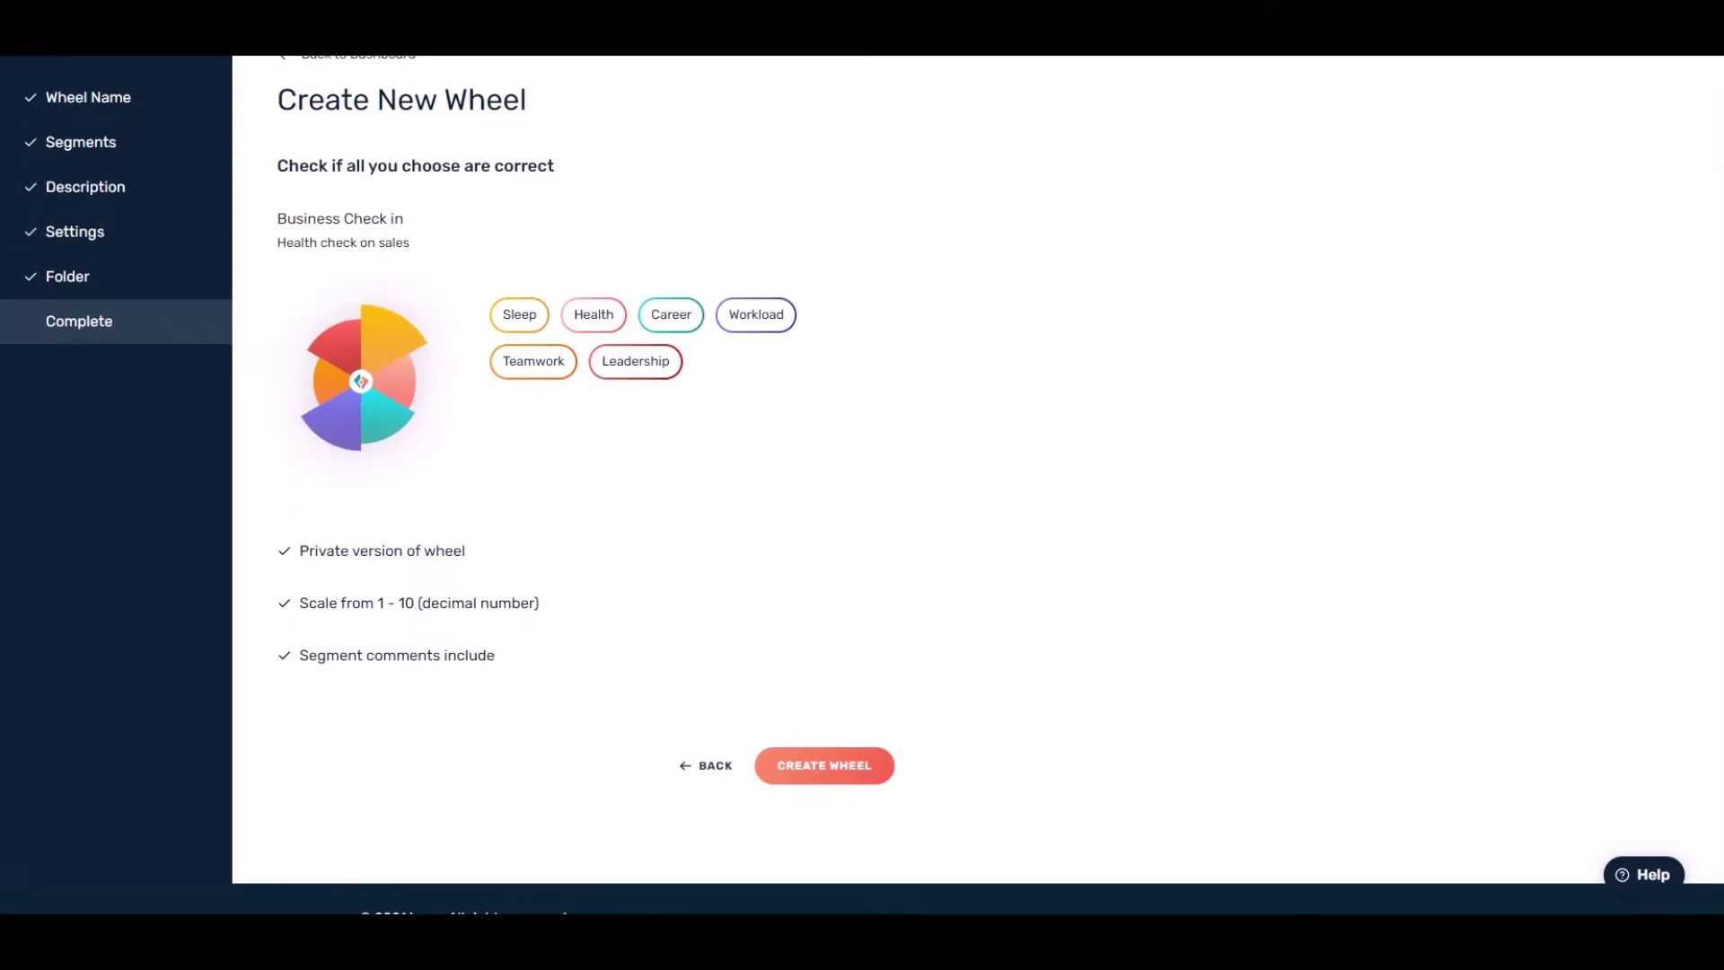
left_click(825, 766)
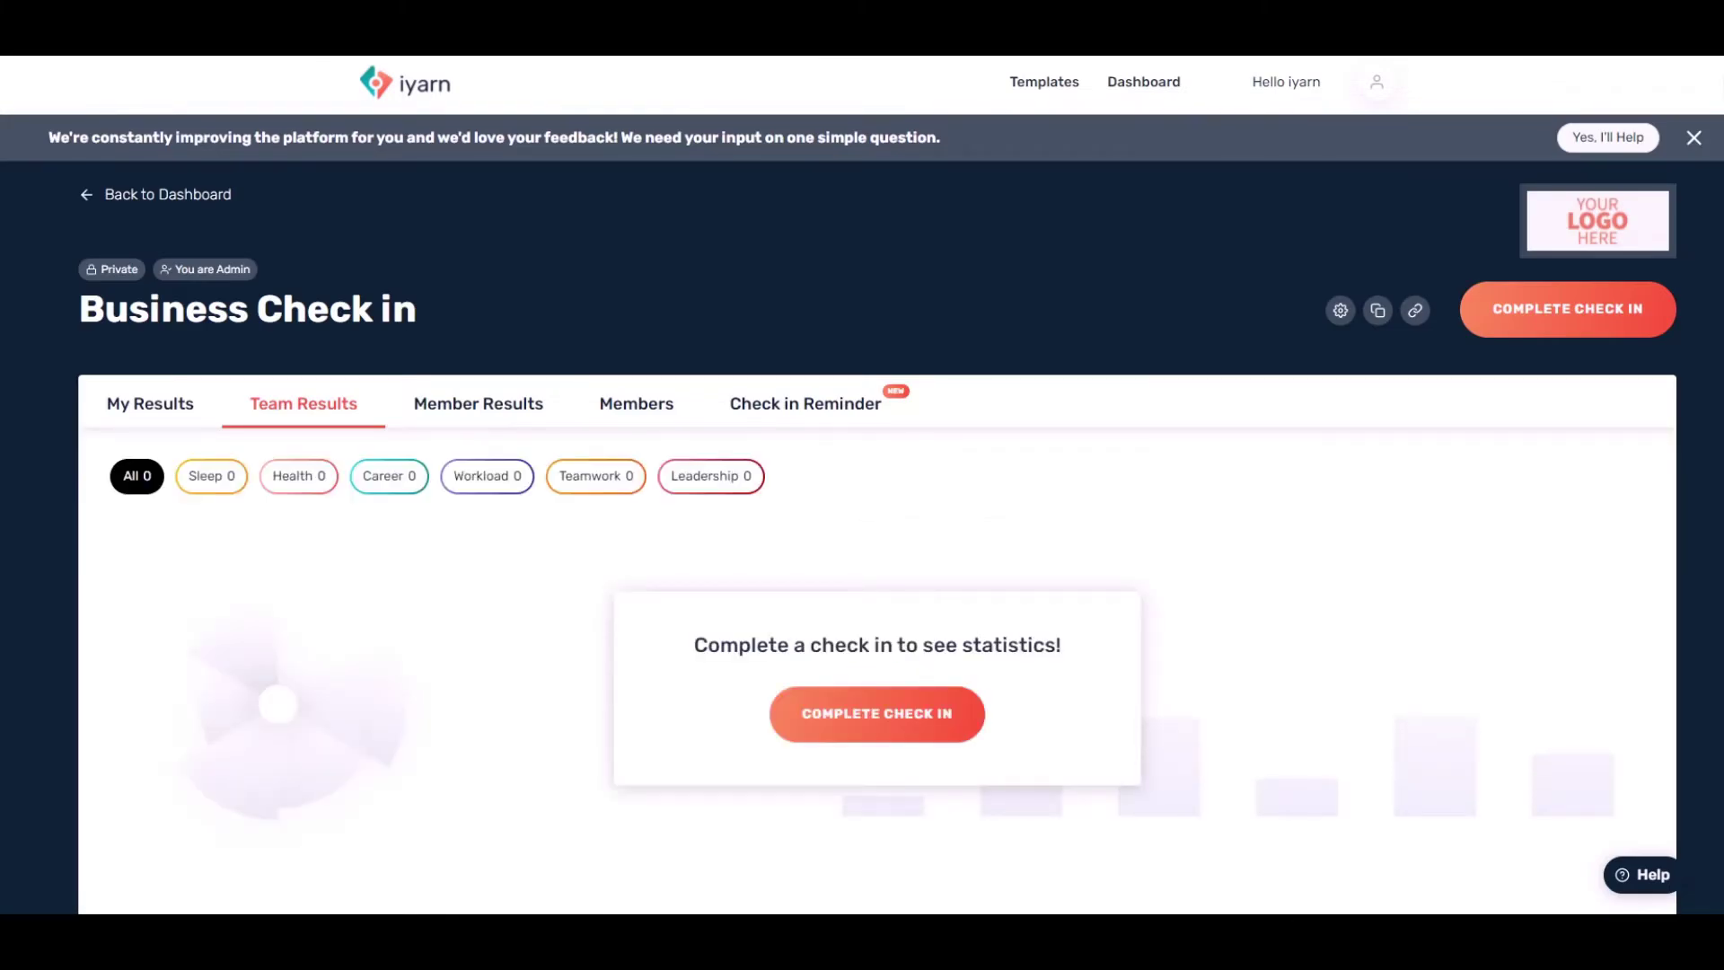
Step: Look over the new wheel's results page and its option for inviting members
scroll(877, 539, "down", 2)
scroll(876, 539, "up", 1)
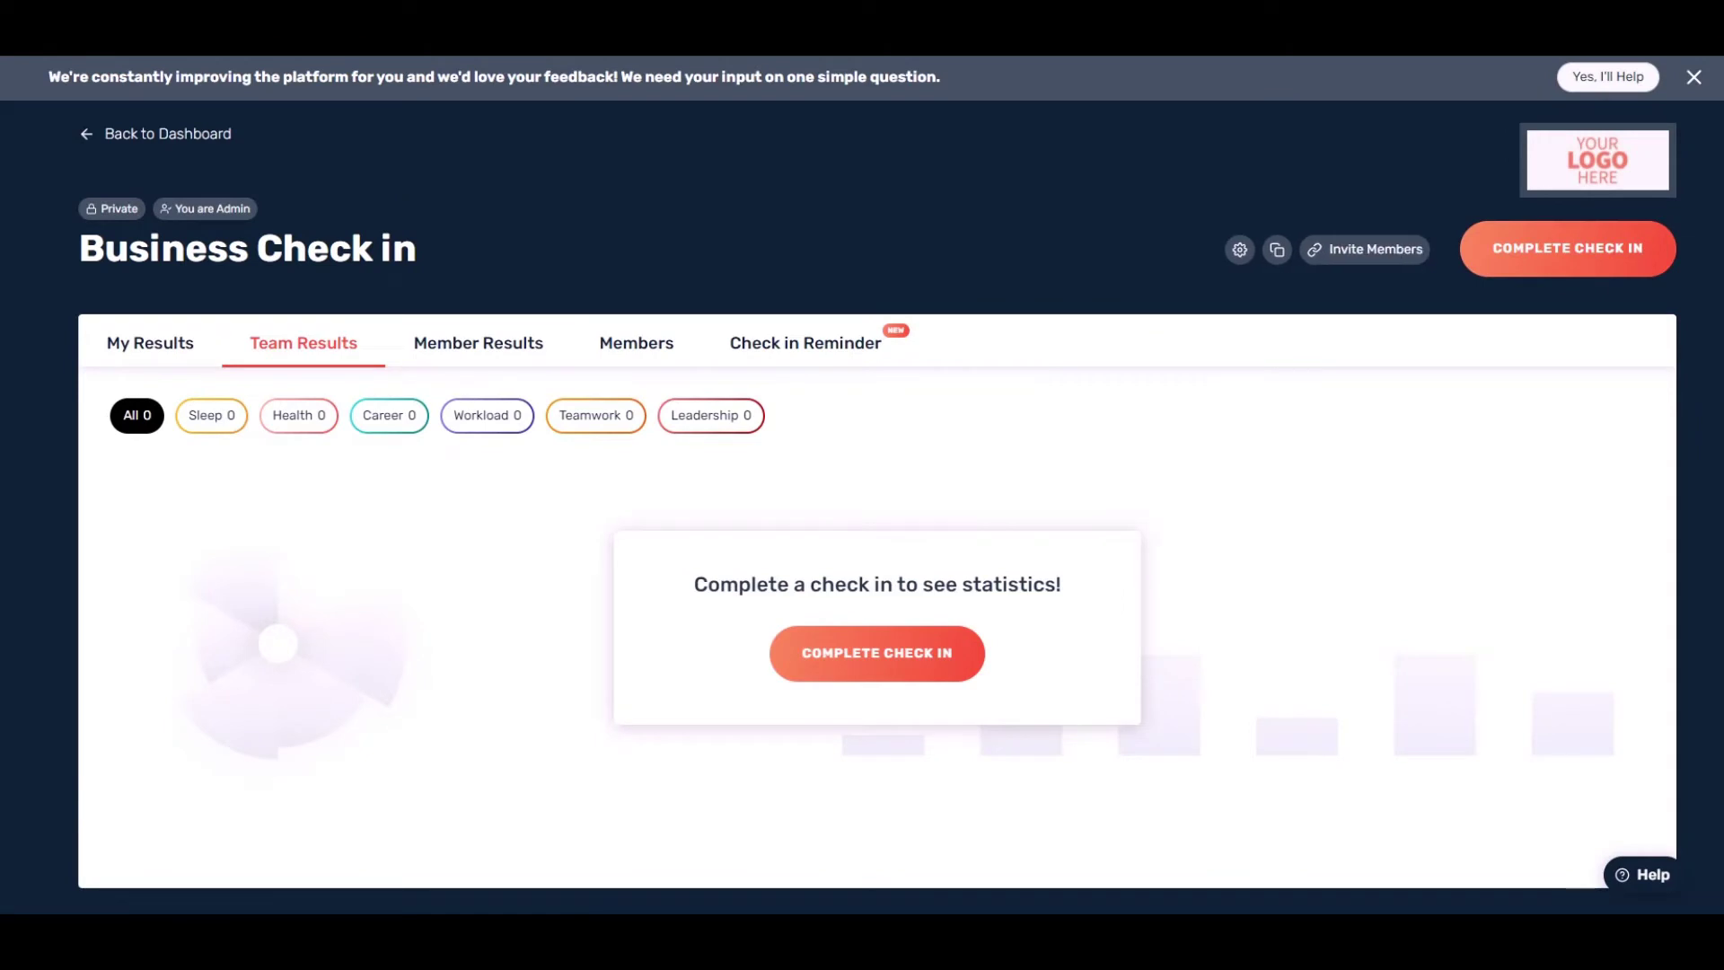
left_click(1383, 249)
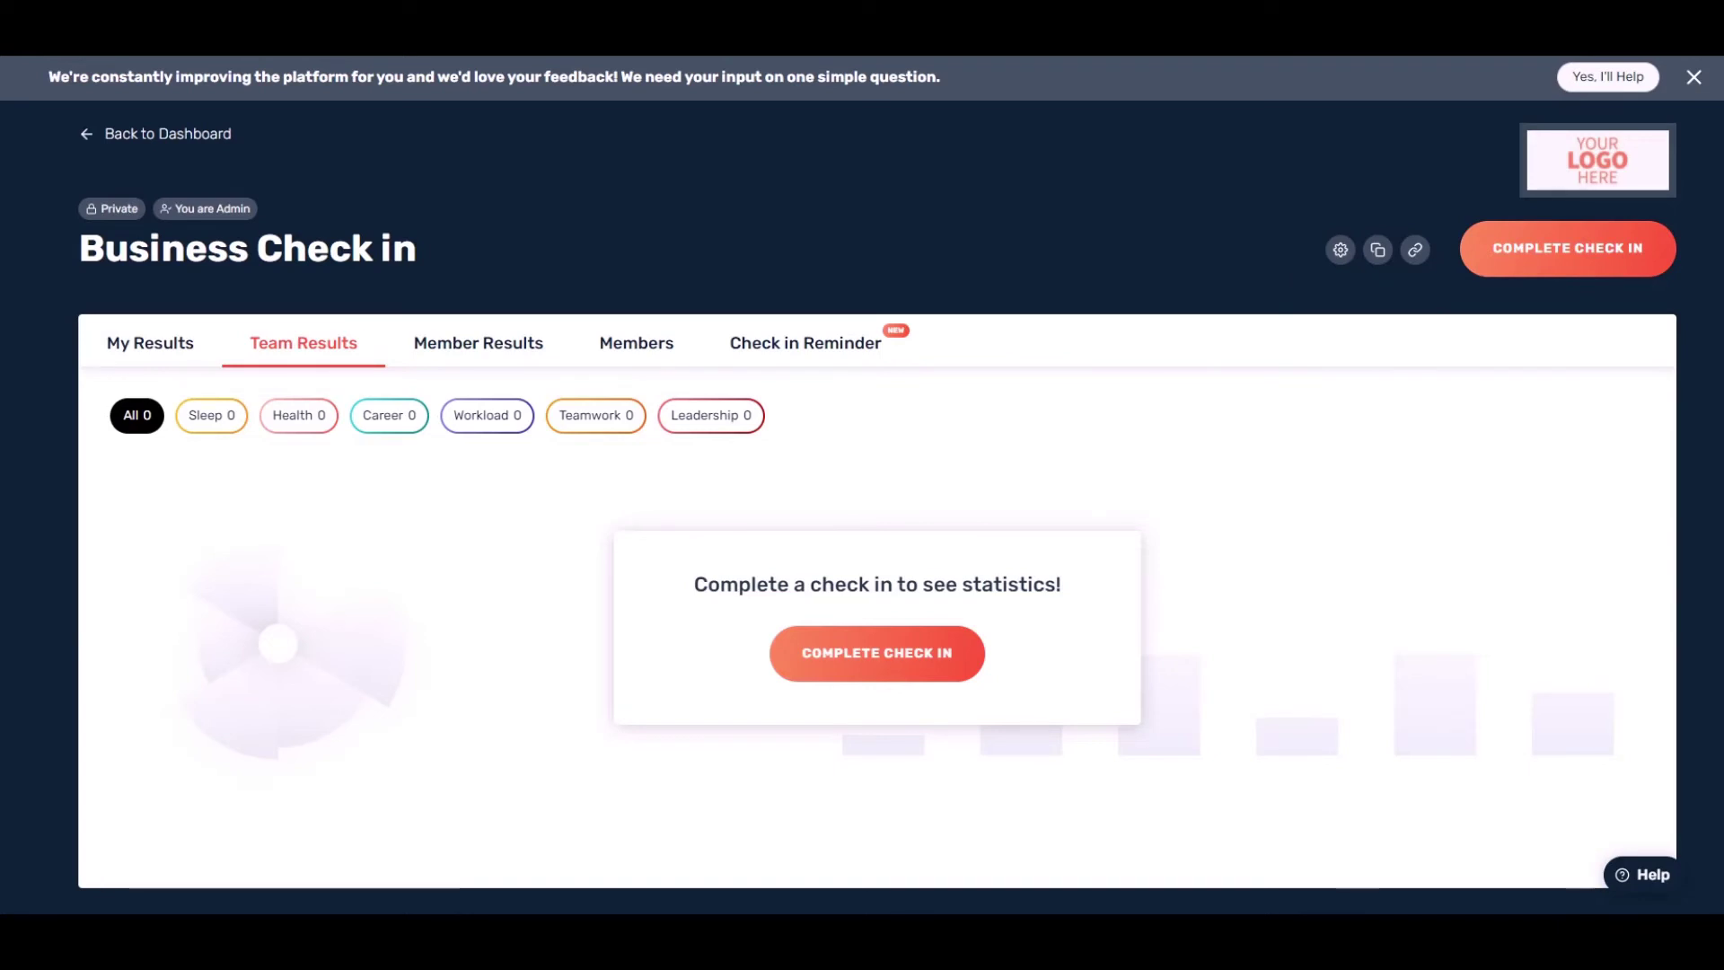
Step: Start a check-in on the new wheel and rate the Sleep segment 6
left_click(1568, 249)
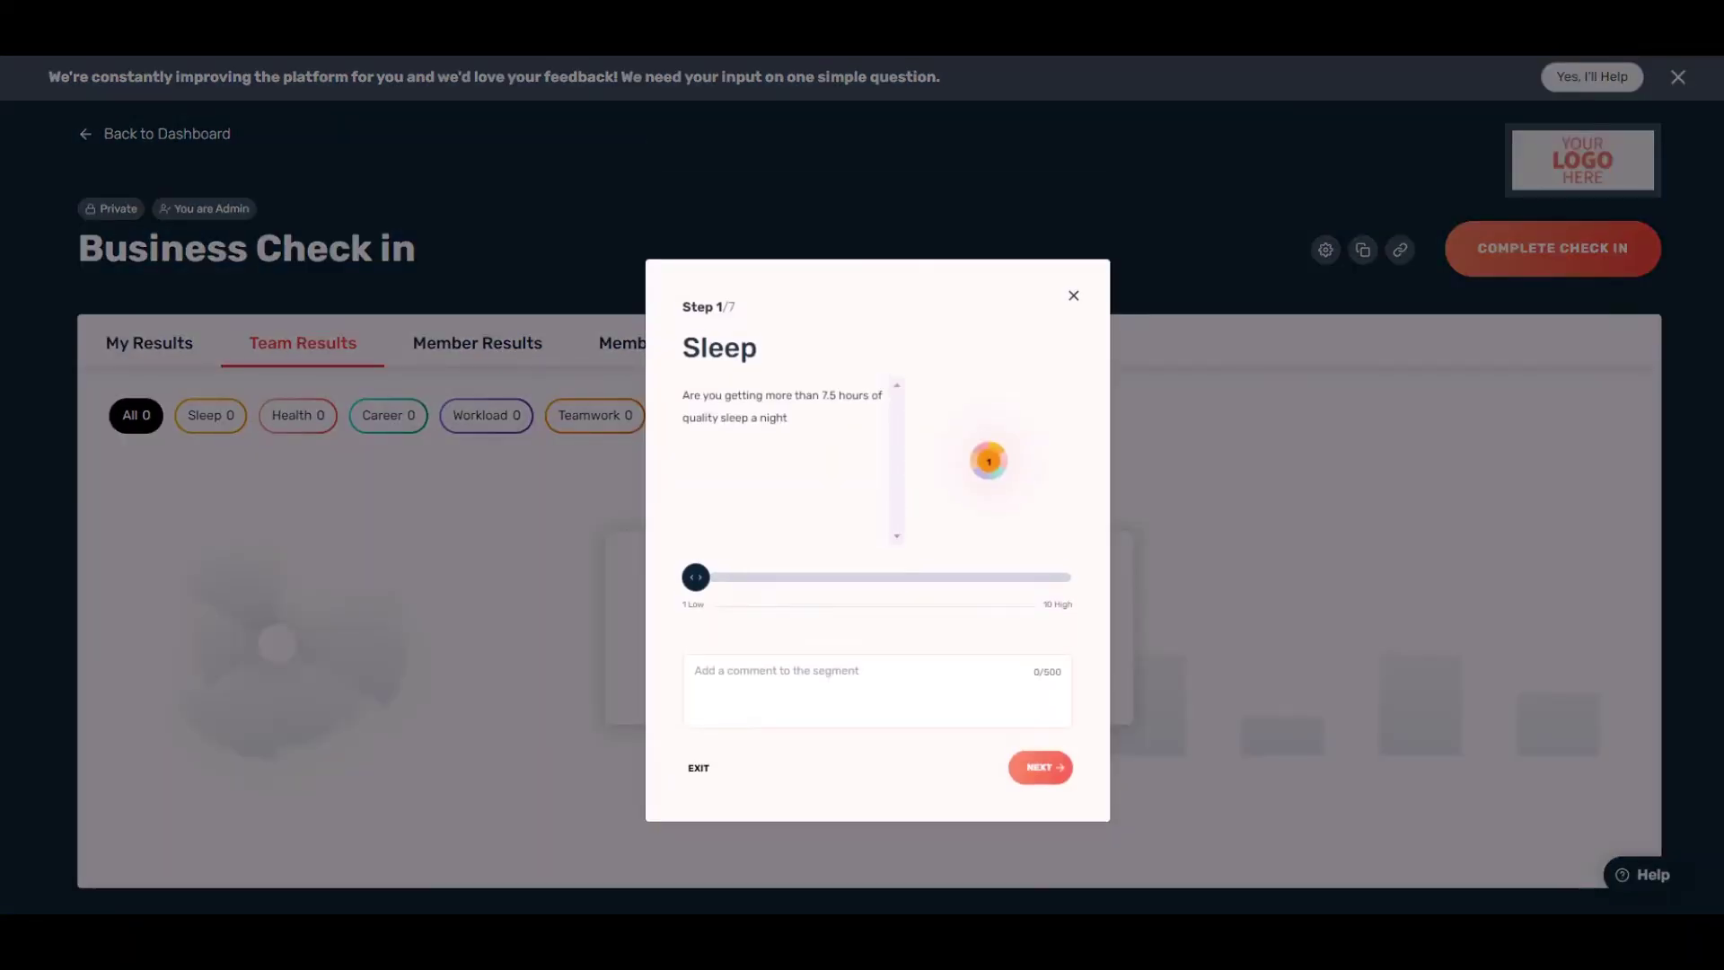
left_click(897, 578)
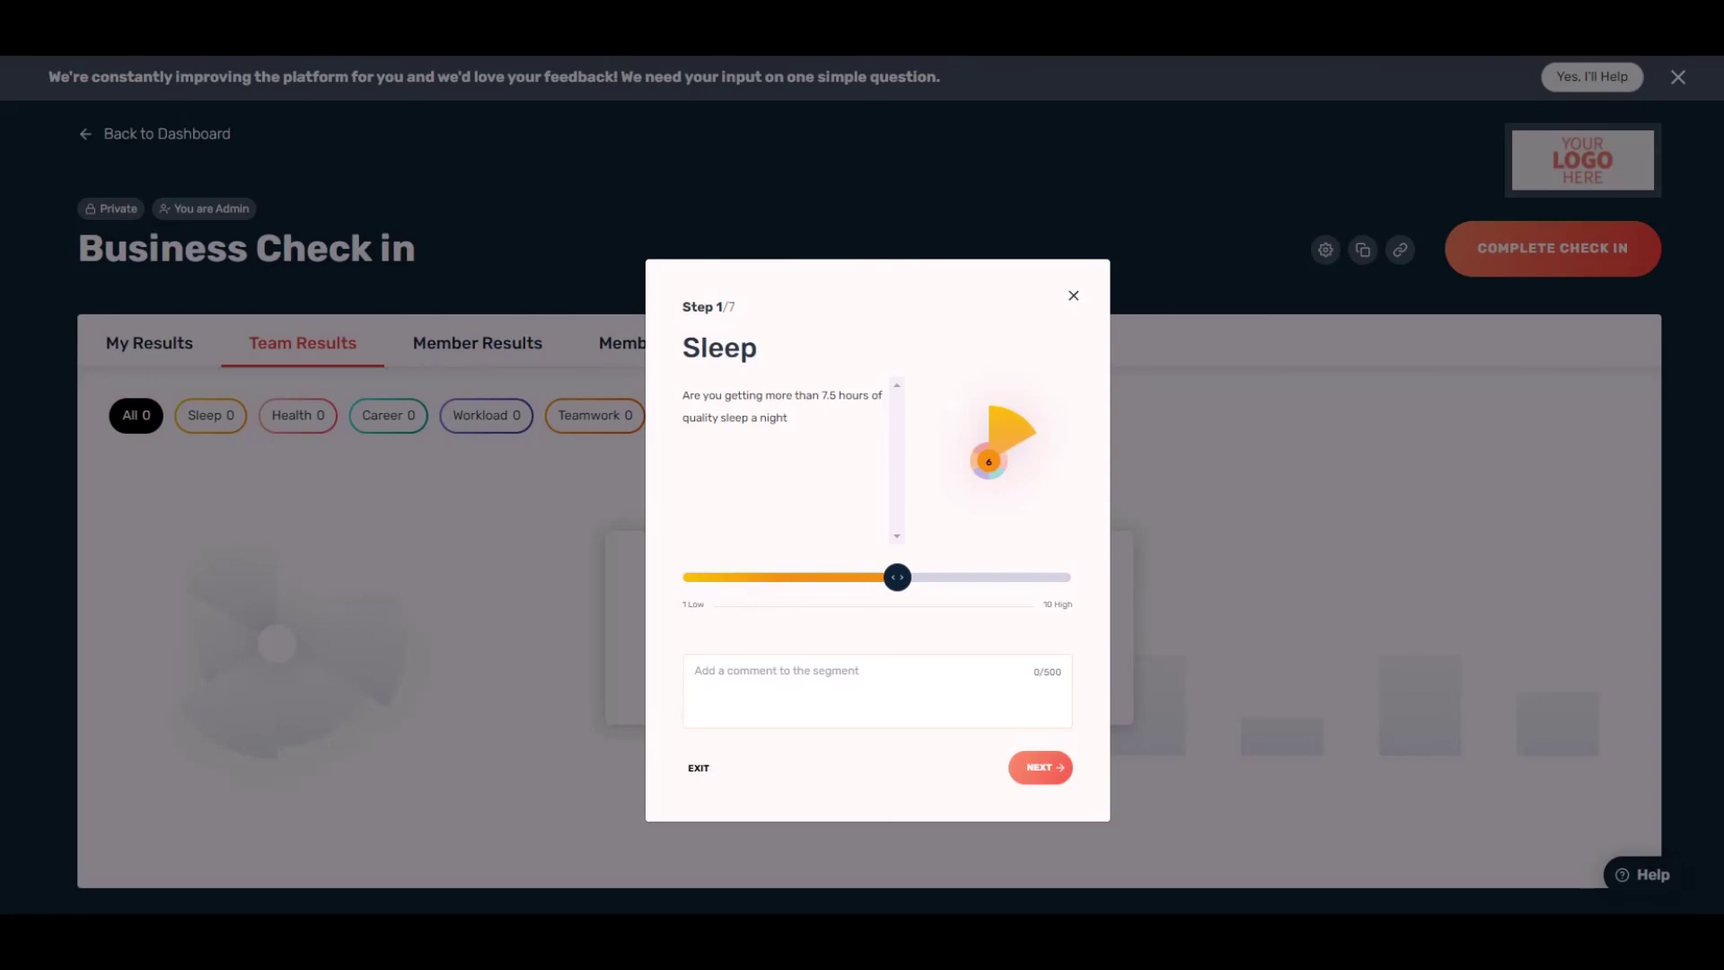